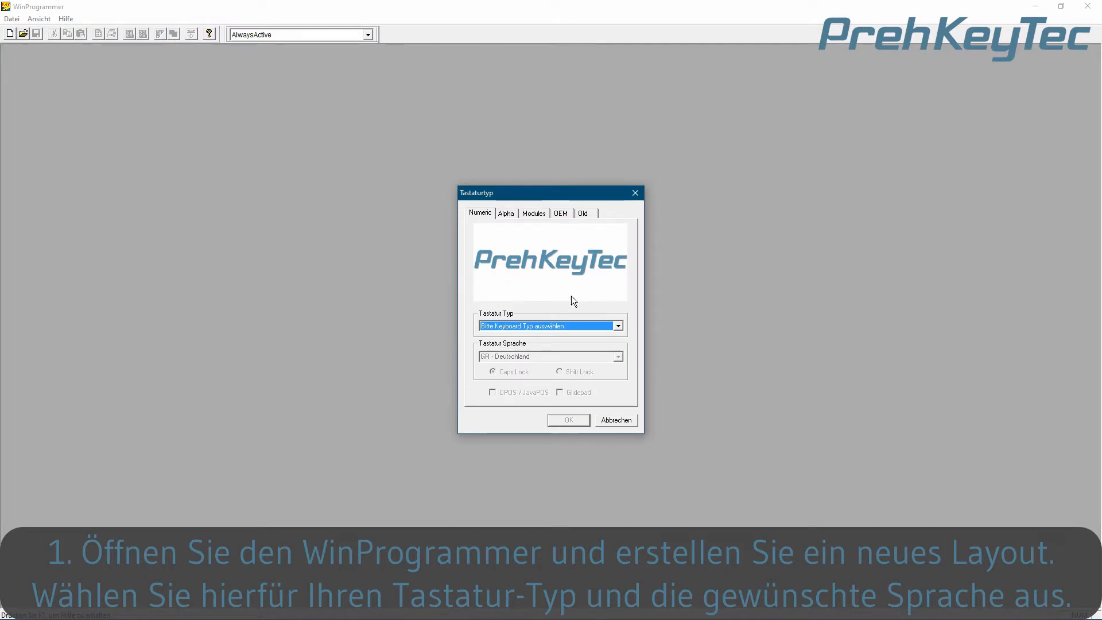
Create a layout for the numeric keyboard type MCI 30 with the language GR - Deutschland
{"action": "left_click", "coordinate": [619, 326]}
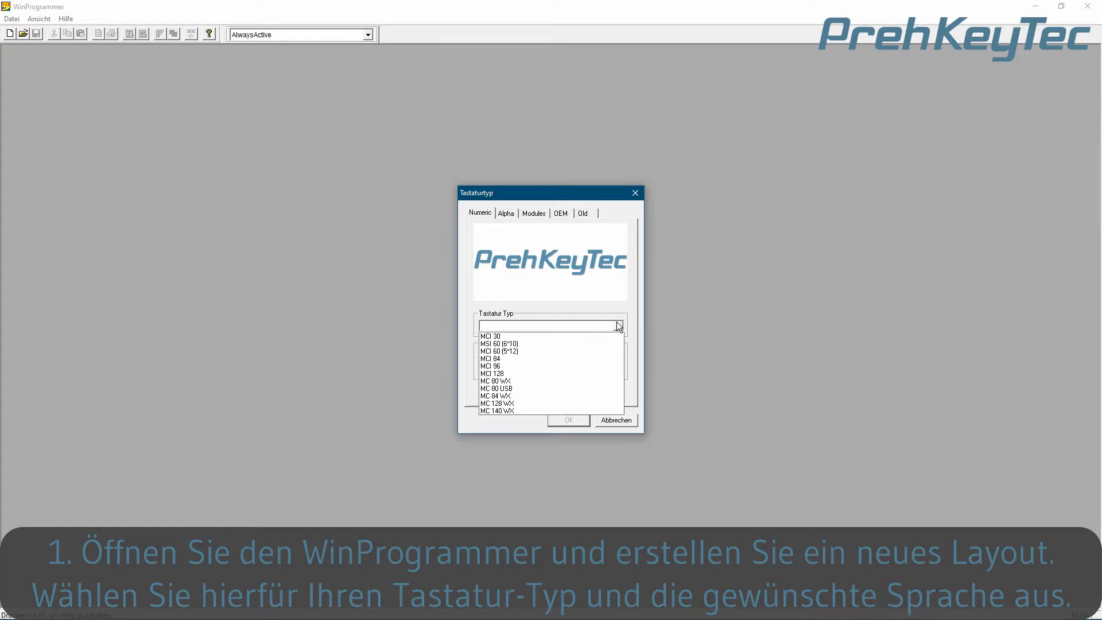
{"action": "left_click", "coordinate": [590, 336]}
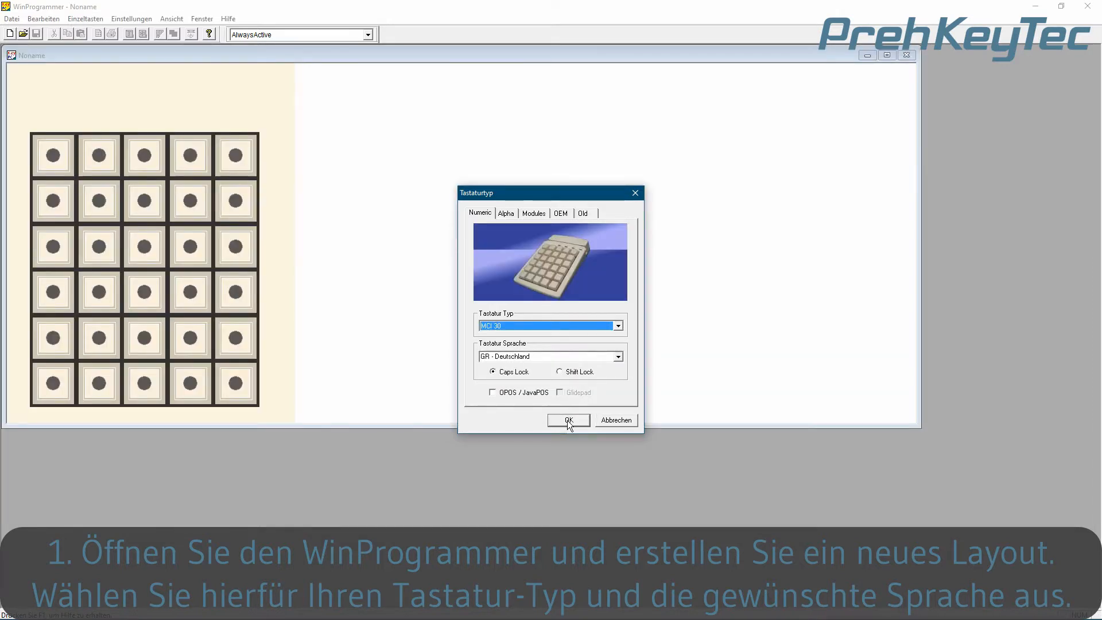
{"action": "left_click", "coordinate": [568, 421]}
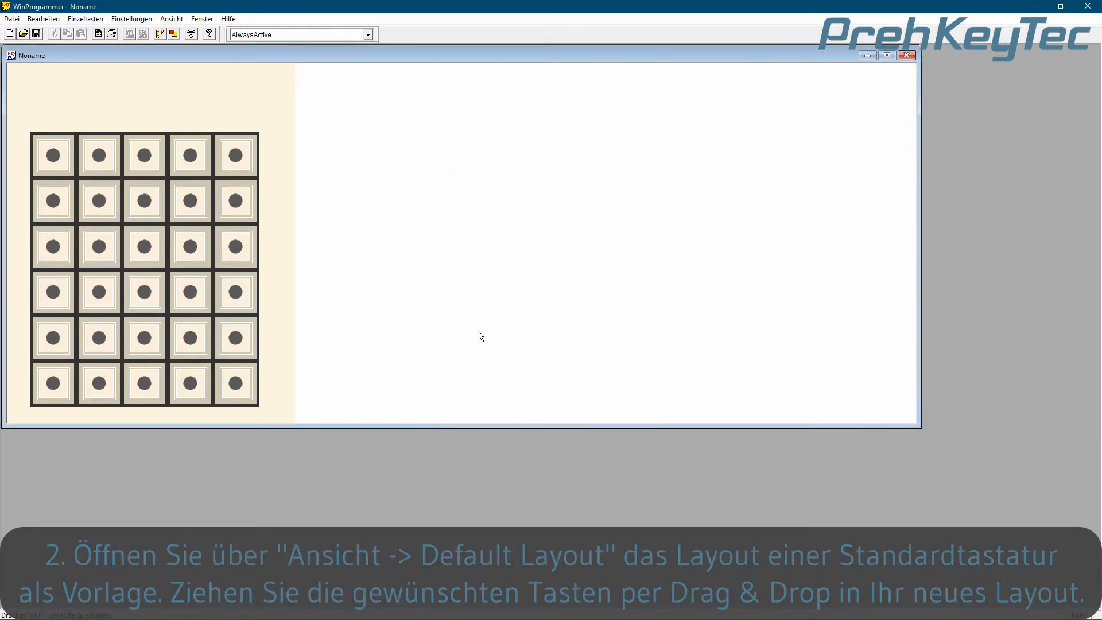
Open the default layout as a template and move its numpad 0, 00 and decimal keys into the new layout's bottom row
{"action": "left_click", "coordinate": [170, 21]}
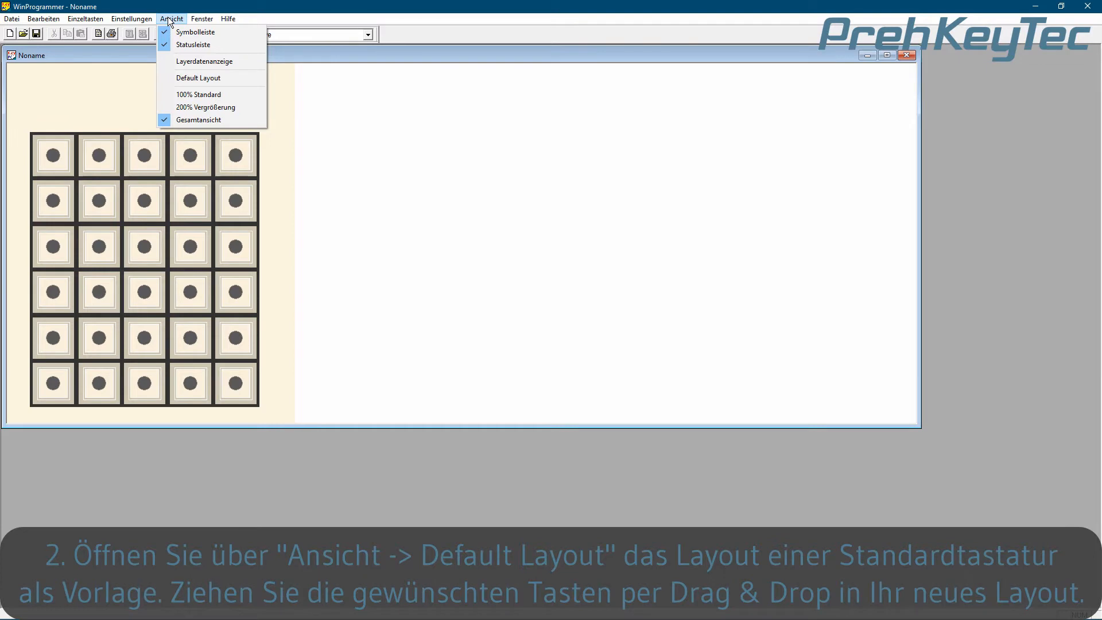
{"action": "left_click", "coordinate": [183, 77]}
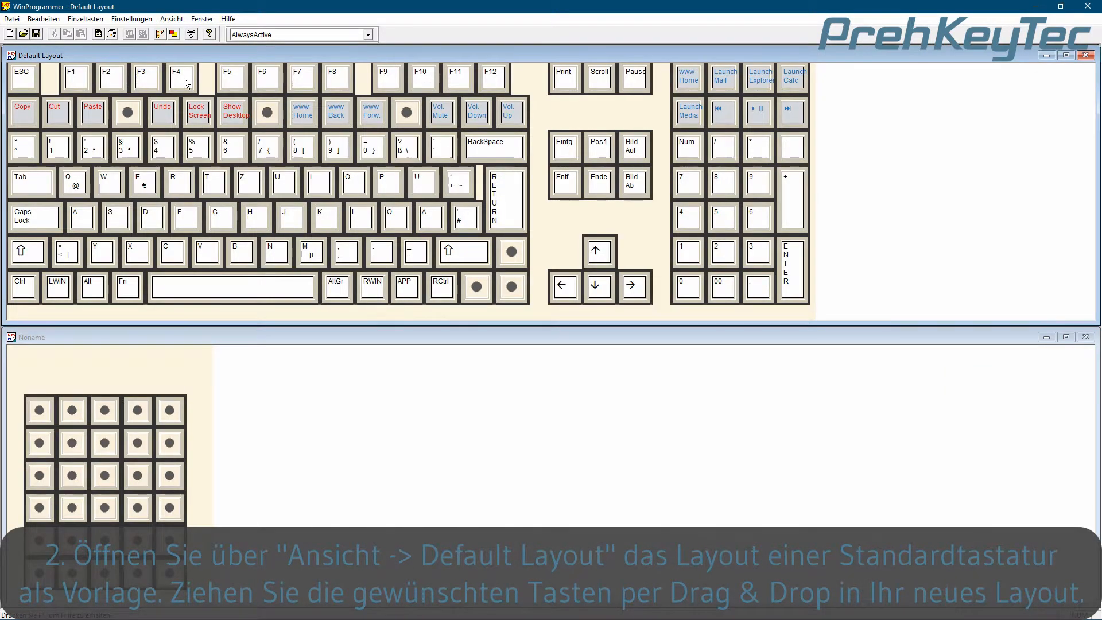
{"action": "left_click_drag", "start_coordinate": [686, 285], "coordinate": [39, 573]}
{"action": "left_click_drag", "start_coordinate": [721, 288], "coordinate": [73, 573]}
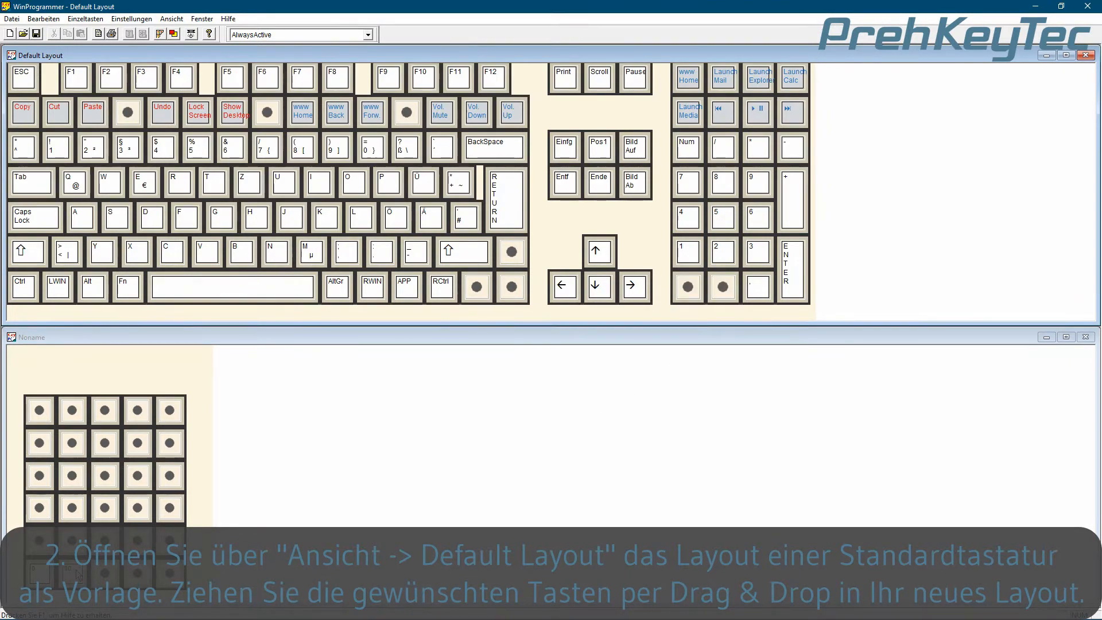
{"action": "left_click_drag", "start_coordinate": [753, 289], "coordinate": [105, 574]}
Move the numpad ENTER key into the new layout's fourth column, fifth row, and enlarge it downward to two rows high
{"action": "left_click_drag", "start_coordinate": [795, 273], "coordinate": [137, 545]}
{"action": "left_click", "coordinate": [137, 546]}
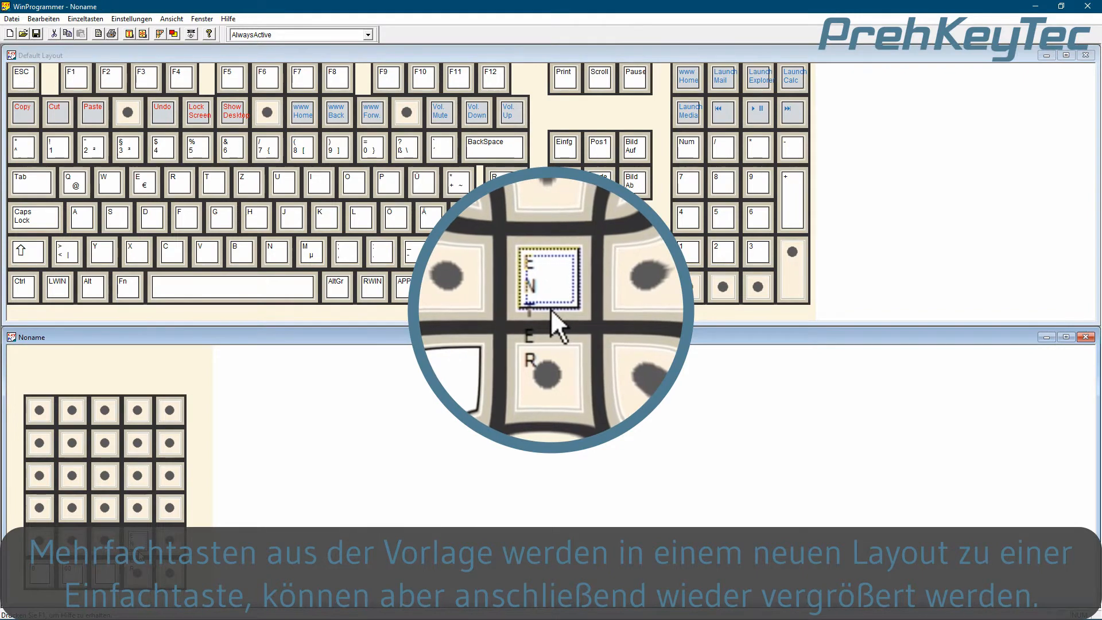
{"action": "left_click_drag", "start_coordinate": [138, 549], "coordinate": [138, 587]}
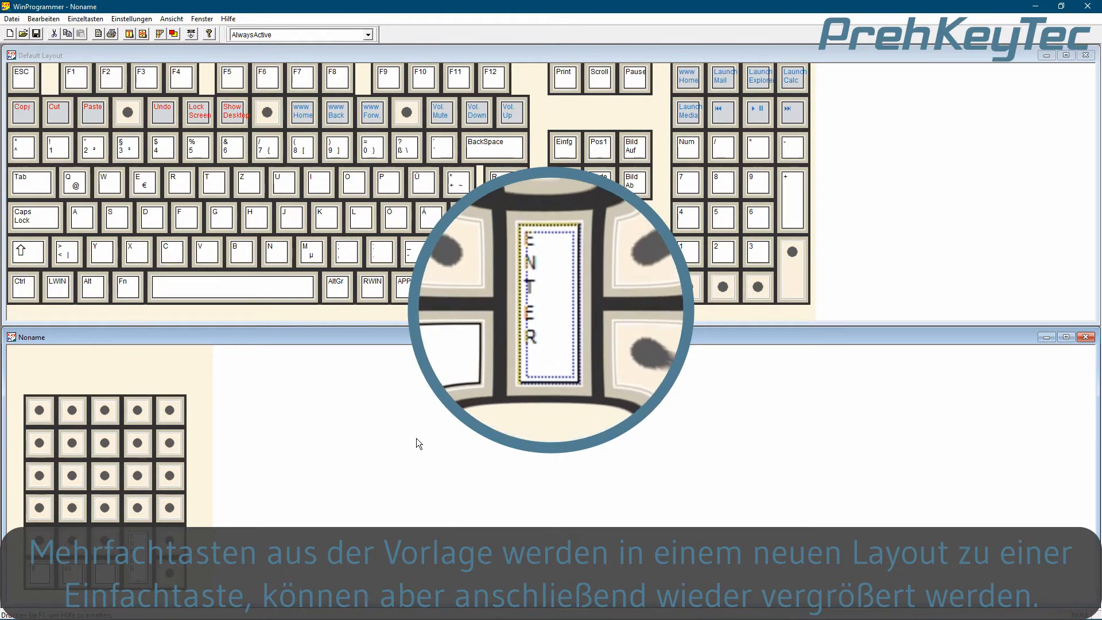
Move the numpad keys 1, 2 and 3 into the first three positions of the new layout's fifth row
{"action": "left_click", "coordinate": [703, 309]}
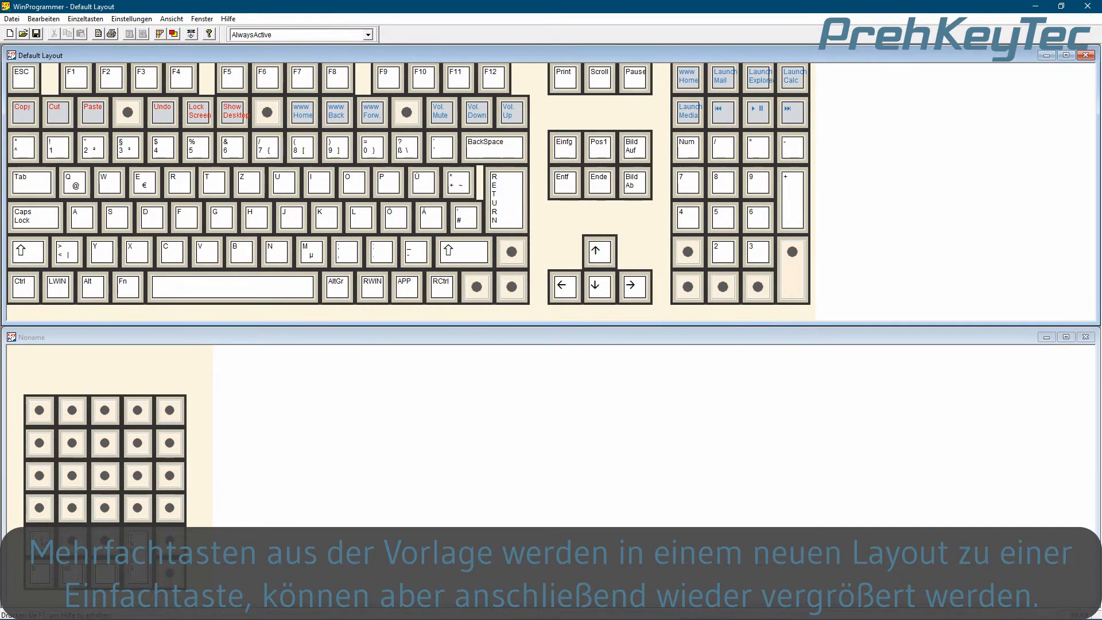
{"action": "left_click_drag", "start_coordinate": [739, 259], "coordinate": [203, 483]}
{"action": "left_click_drag", "start_coordinate": [77, 538], "coordinate": [72, 541]}
{"action": "left_click_drag", "start_coordinate": [756, 248], "coordinate": [104, 541]}
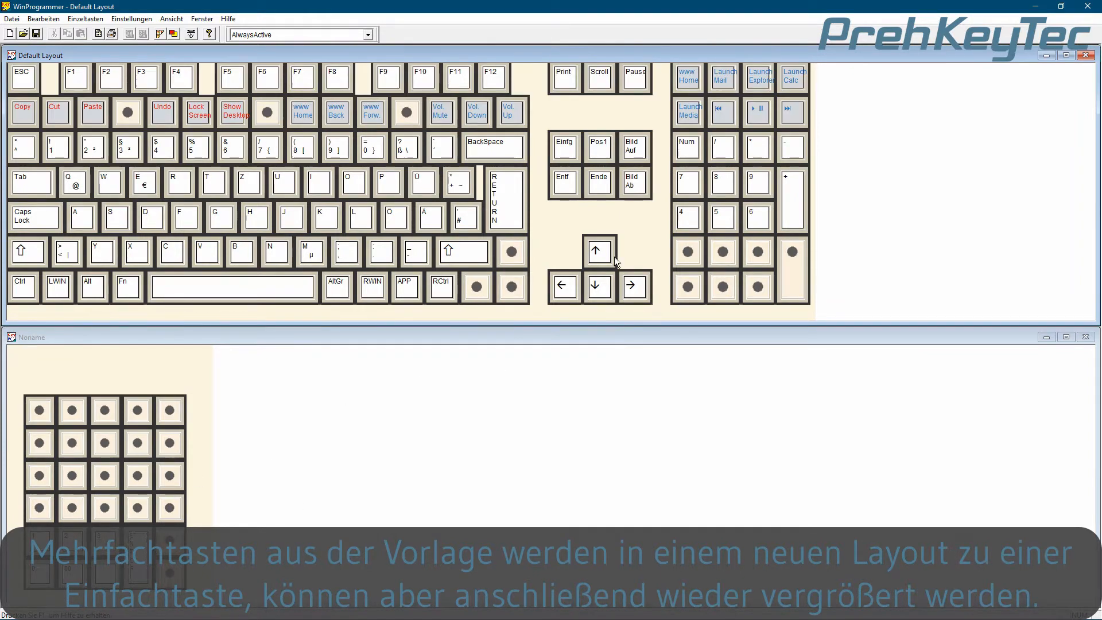
Move the numpad keys 4, 5, 6 into the new layout's fourth row and 7, 8, 9 into its third row
{"action": "left_click_drag", "start_coordinate": [688, 217], "coordinate": [38, 508]}
{"action": "left_click_drag", "start_coordinate": [719, 218], "coordinate": [67, 511]}
{"action": "left_click_drag", "start_coordinate": [751, 211], "coordinate": [104, 508]}
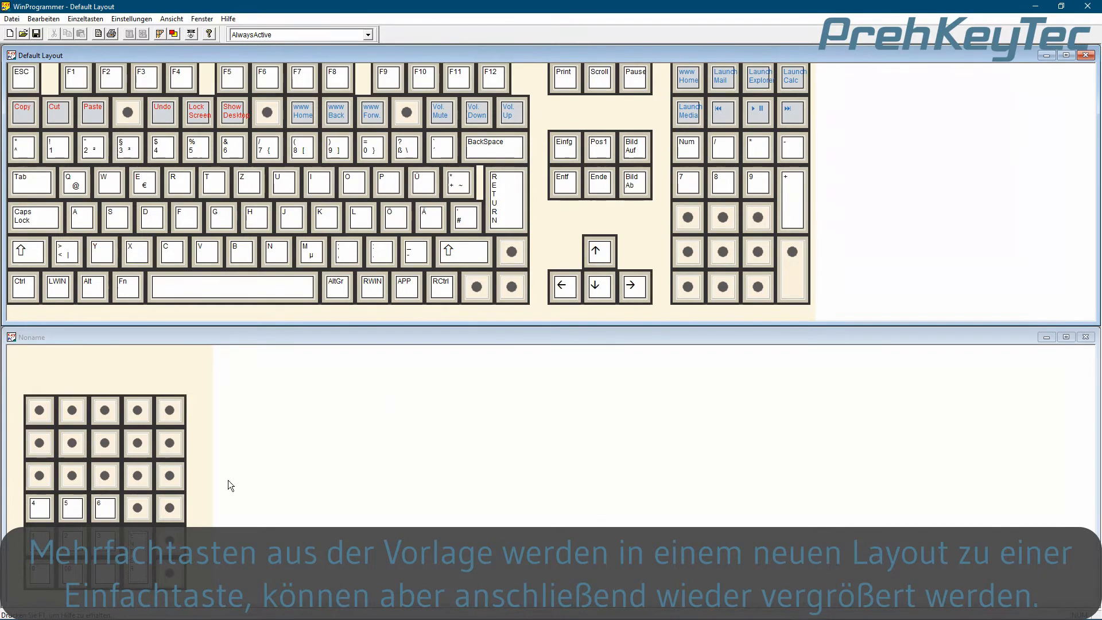
{"action": "left_click_drag", "start_coordinate": [692, 189], "coordinate": [41, 477]}
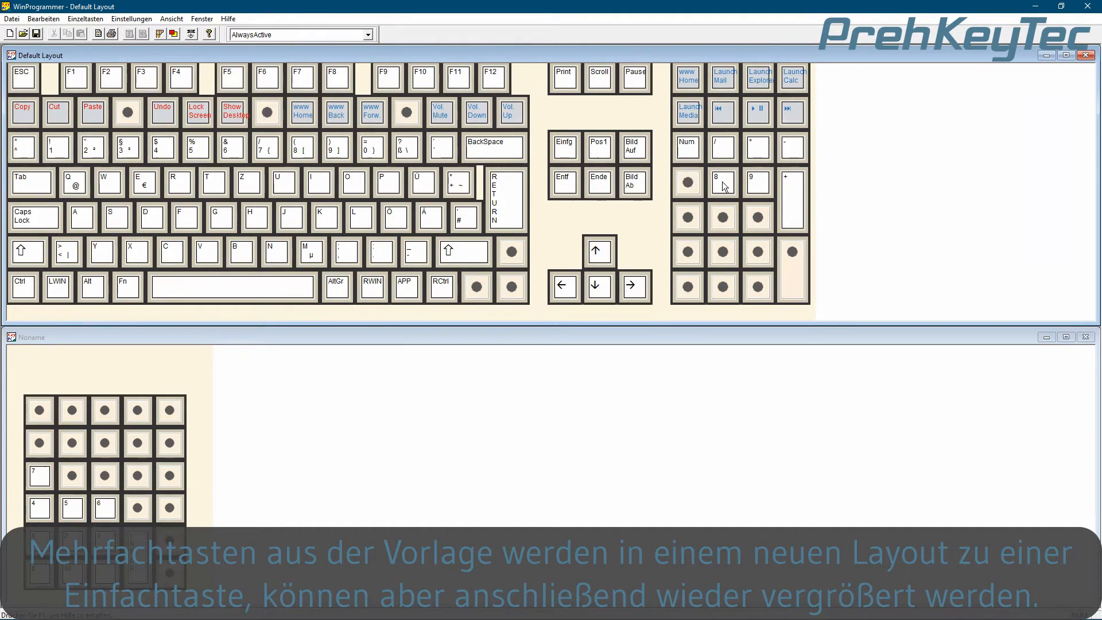
{"action": "left_click_drag", "start_coordinate": [725, 185], "coordinate": [106, 476]}
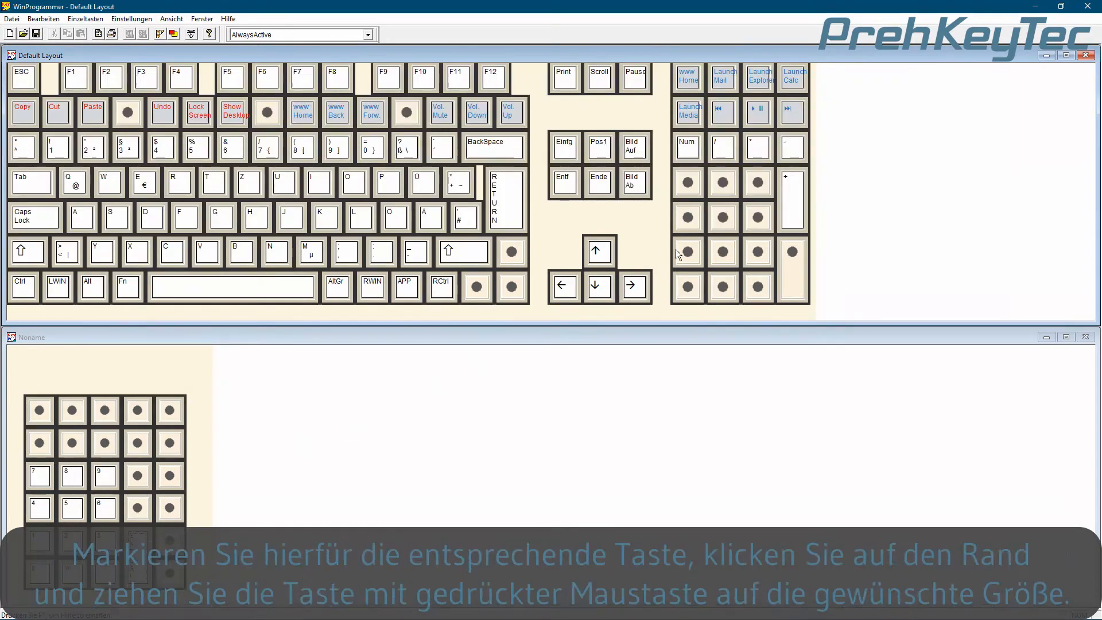
Move the numpad plus key next to the 9 in the new layout and enlarge it downward to two rows high
{"action": "left_click", "coordinate": [793, 195]}
{"action": "left_click", "coordinate": [147, 483]}
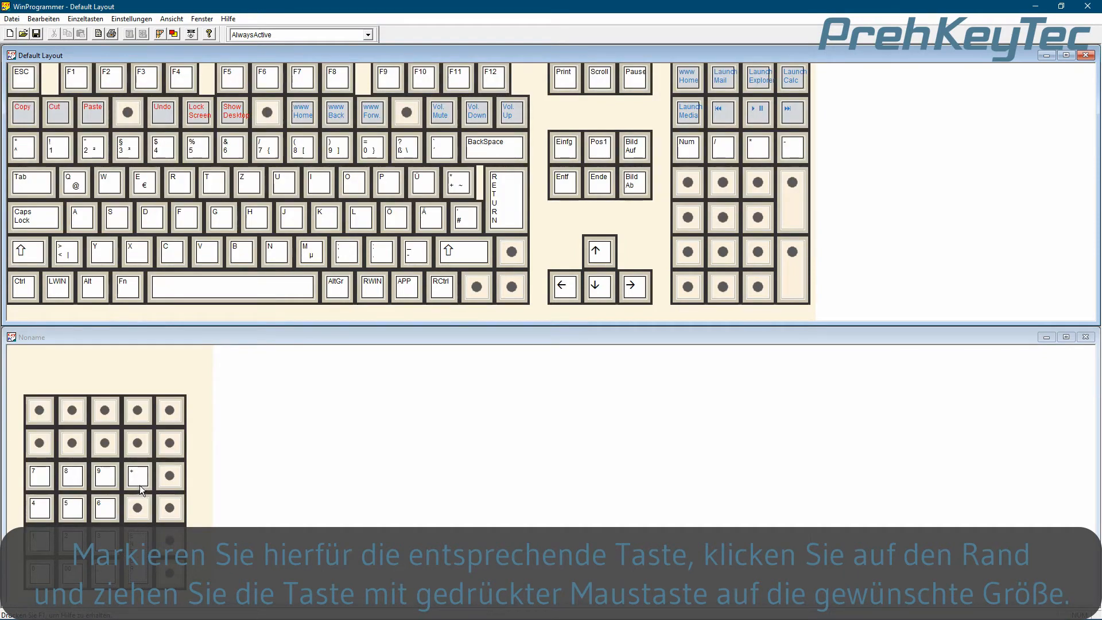
{"action": "left_click", "coordinate": [139, 485]}
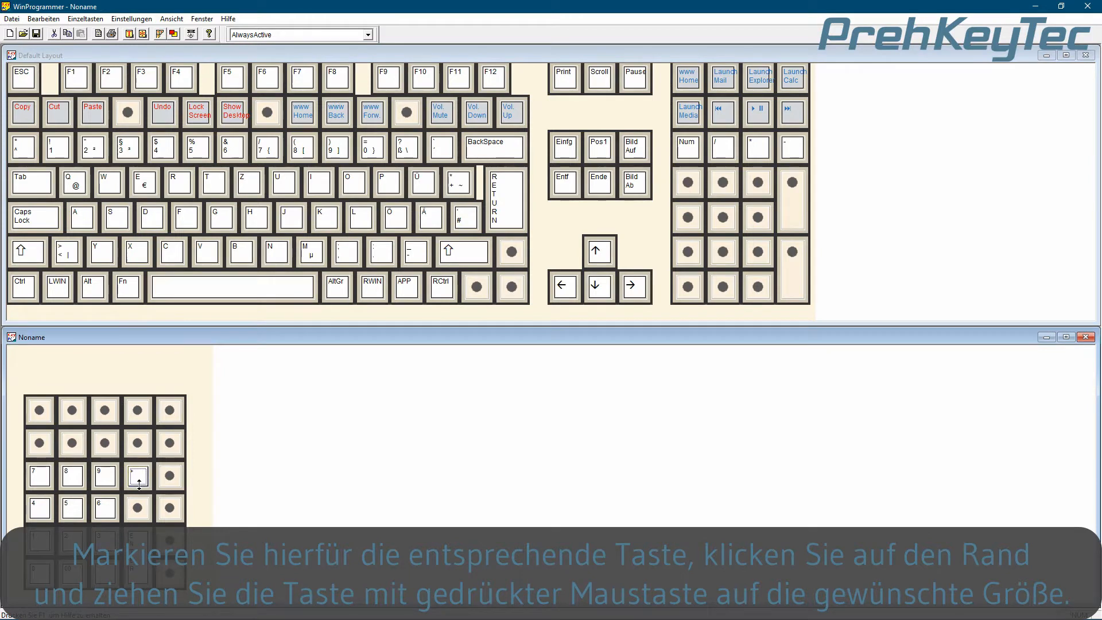
{"action": "left_click_drag", "start_coordinate": [138, 508], "coordinate": [137, 515]}
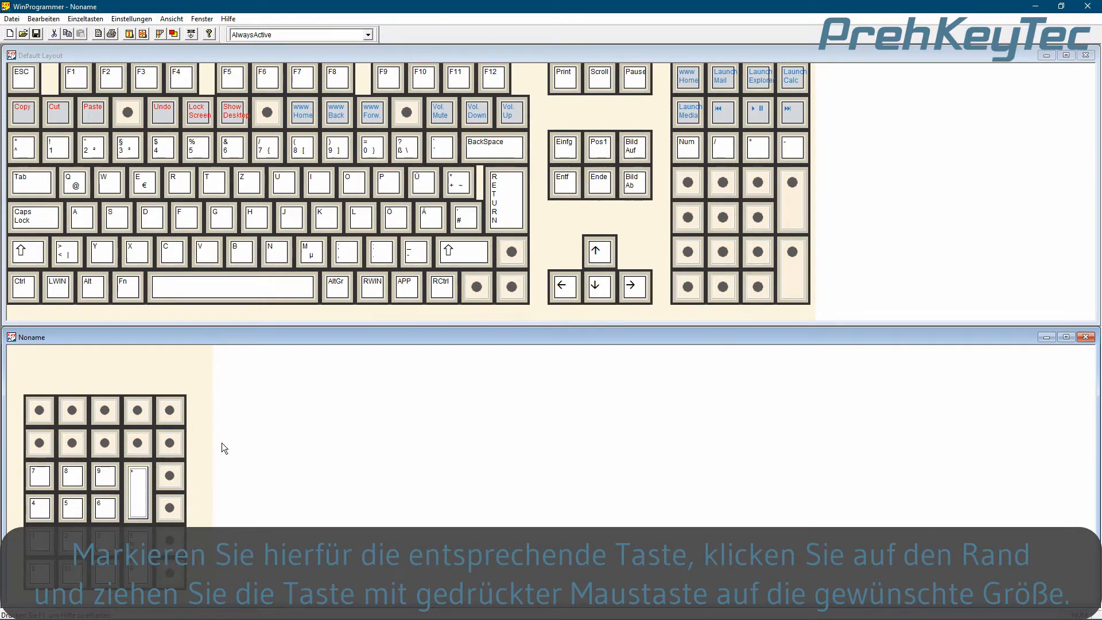
Move the Num, /, * and - keys into the first four positions of the new layout's second row
{"action": "left_click", "coordinate": [685, 151]}
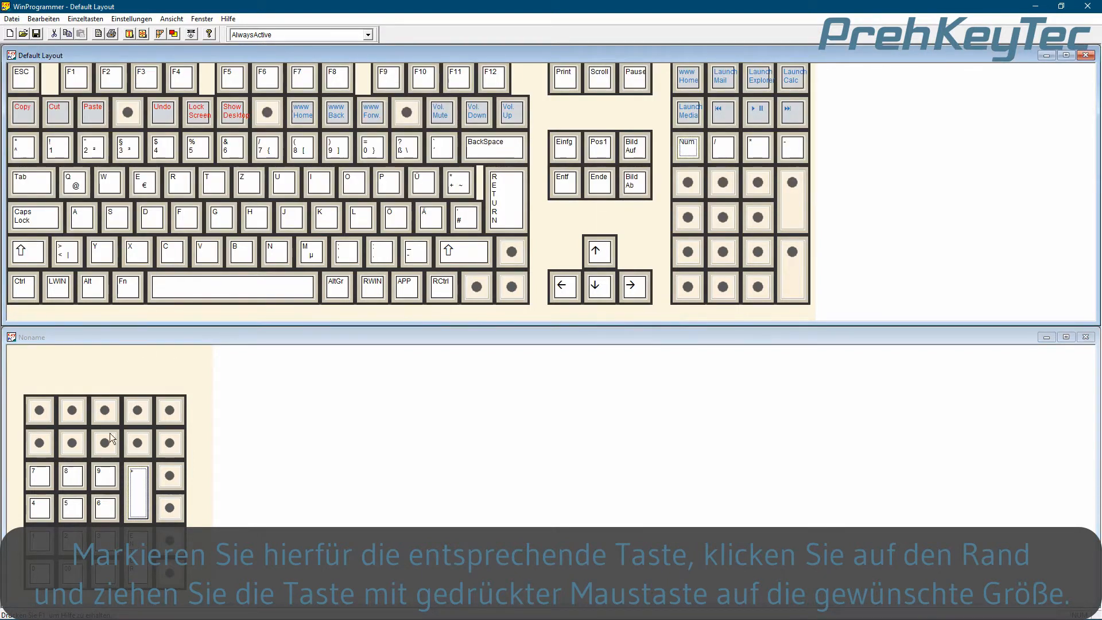
{"action": "left_click_drag", "start_coordinate": [688, 153], "coordinate": [43, 445]}
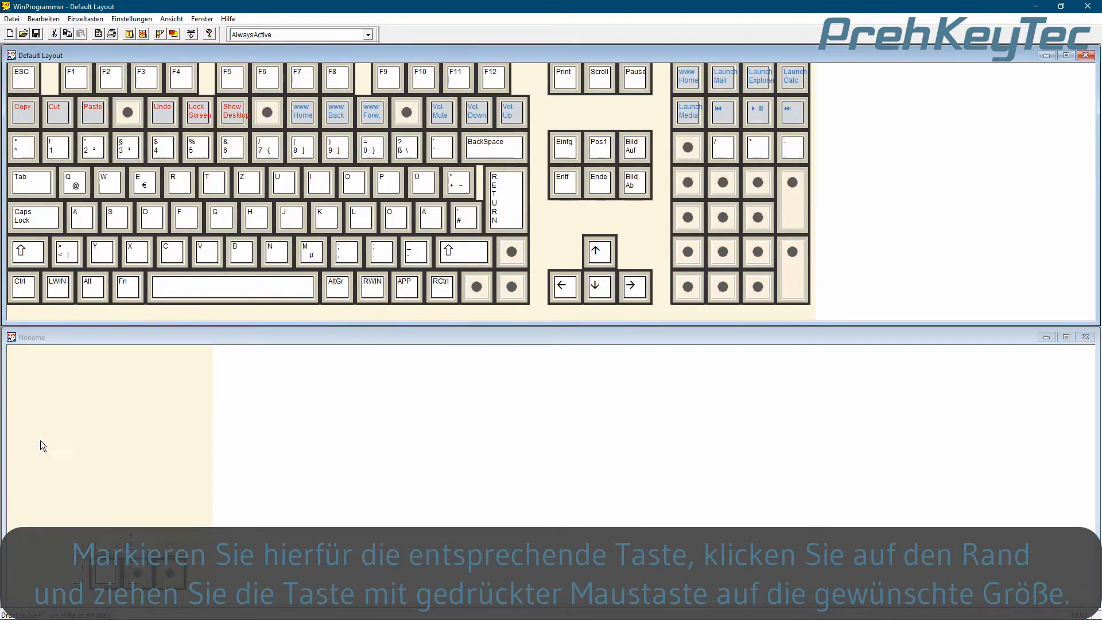
{"action": "left_click_drag", "start_coordinate": [722, 138], "coordinate": [75, 445]}
{"action": "left_click_drag", "start_coordinate": [757, 152], "coordinate": [106, 438]}
{"action": "left_click_drag", "start_coordinate": [784, 154], "coordinate": [140, 443]}
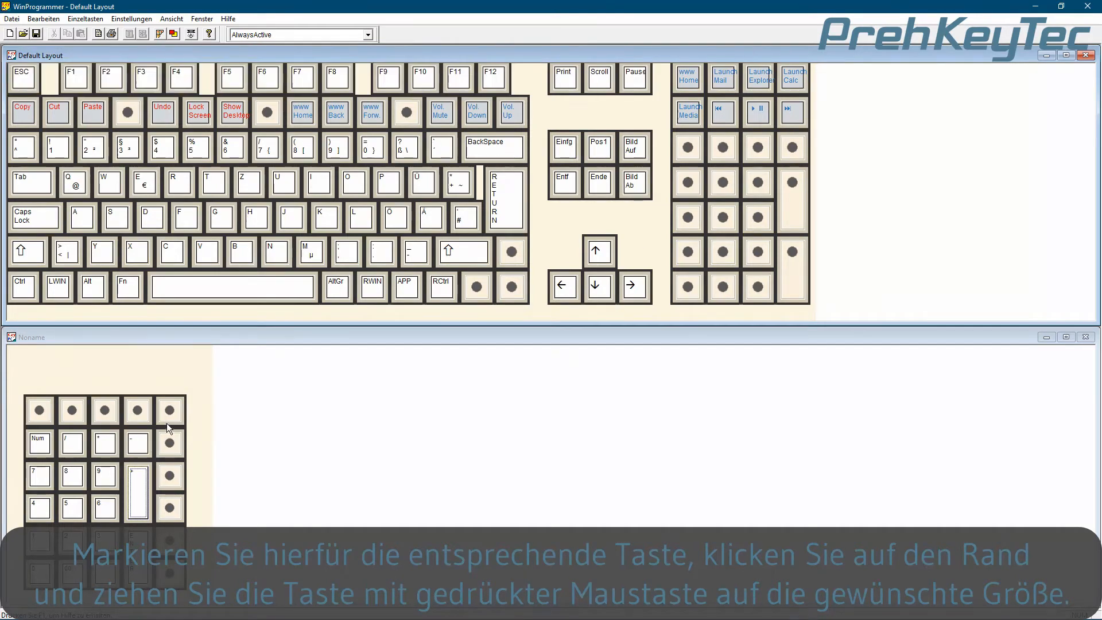
Open the POS key template pos_mci30.MWF from the Keytables\OposJavaPOS\MCI folder
{"action": "left_click", "coordinate": [12, 19]}
{"action": "left_click", "coordinate": [27, 46]}
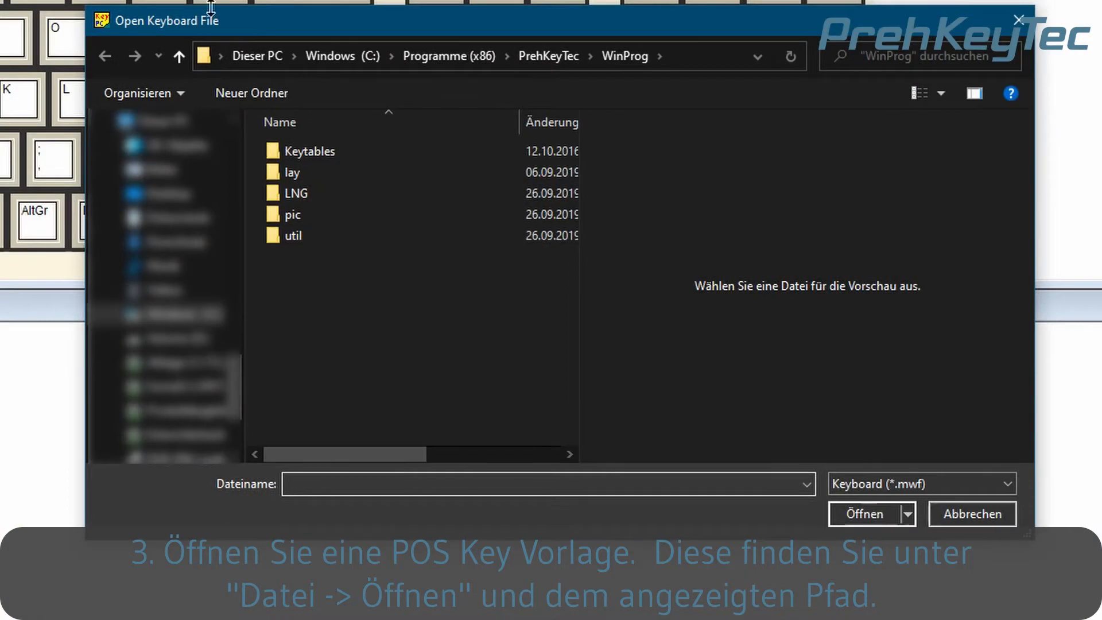
{"action": "double_click", "coordinate": [319, 150]}
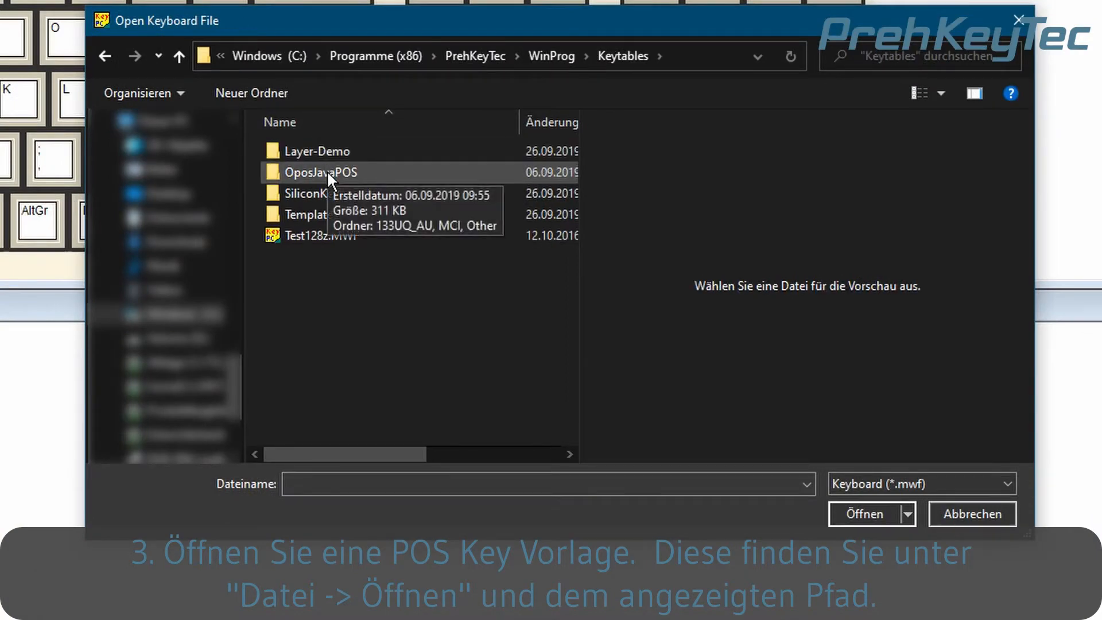
{"action": "double_click", "coordinate": [326, 172]}
{"action": "double_click", "coordinate": [326, 172]}
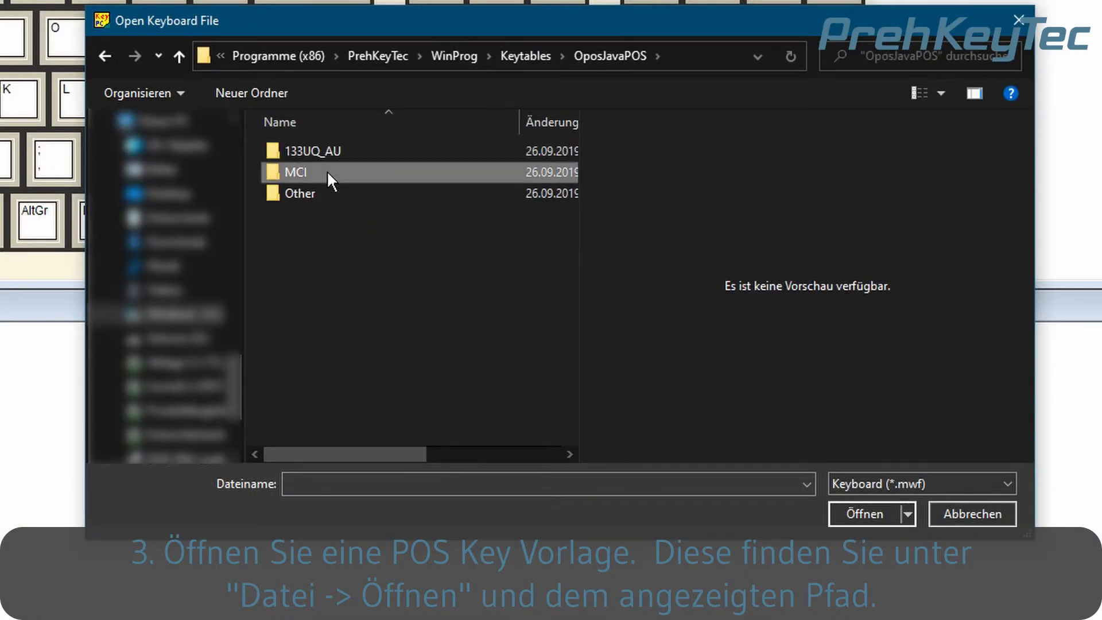
{"action": "left_click", "coordinate": [330, 154]}
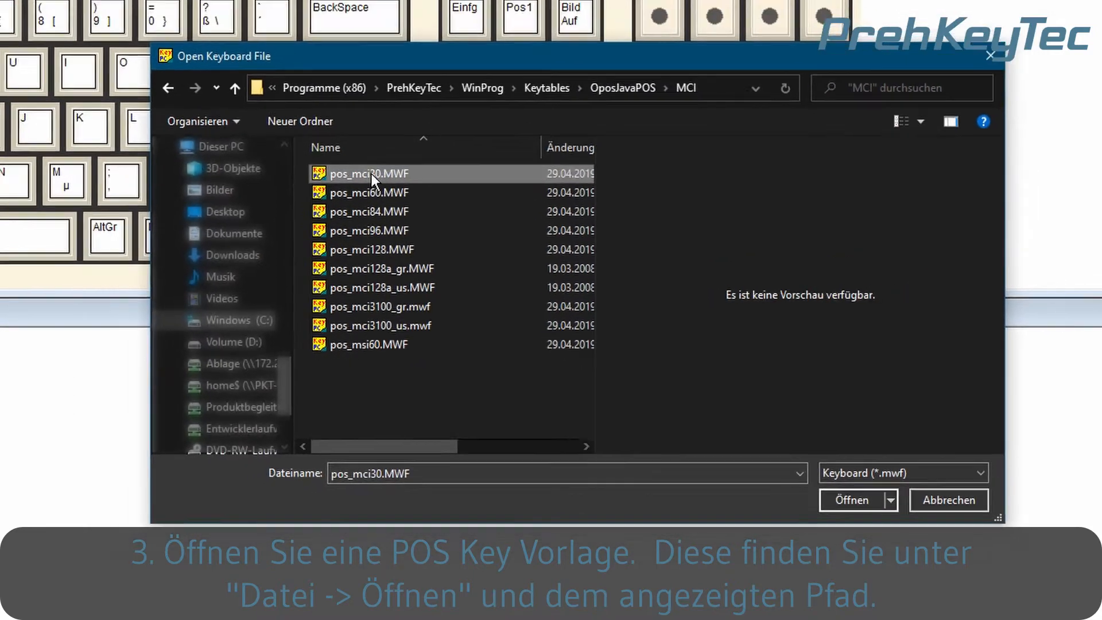
{"action": "double_click", "coordinate": [371, 173]}
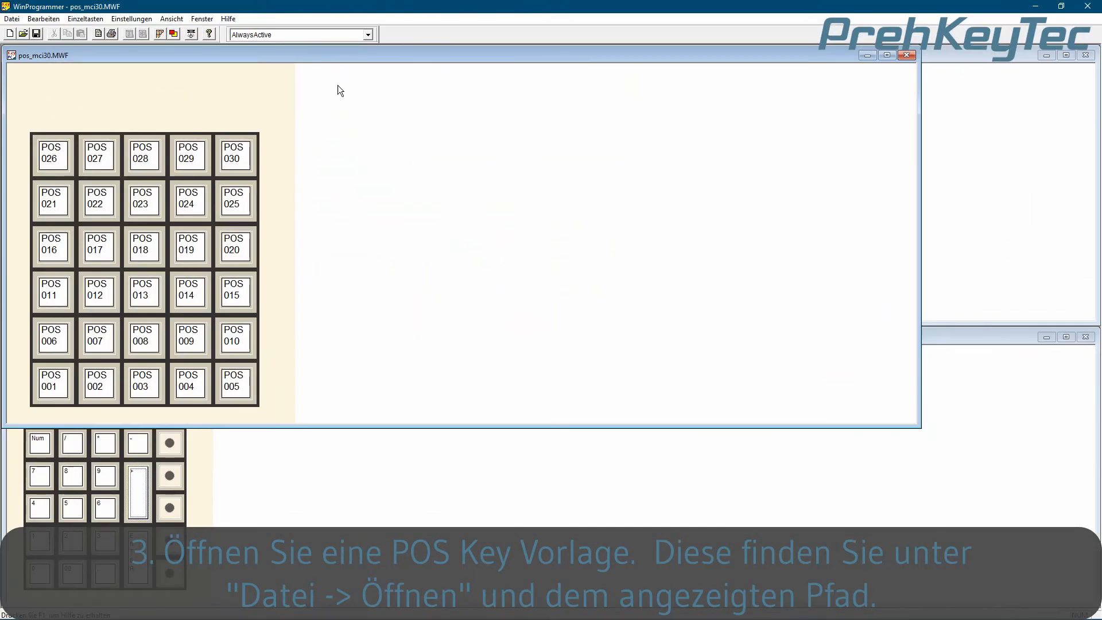
Uncover the new layout, fill its top row with POS 001 to POS 005 and place POS 006 beside the minus key
{"action": "left_click_drag", "start_coordinate": [308, 53], "coordinate": [630, 88]}
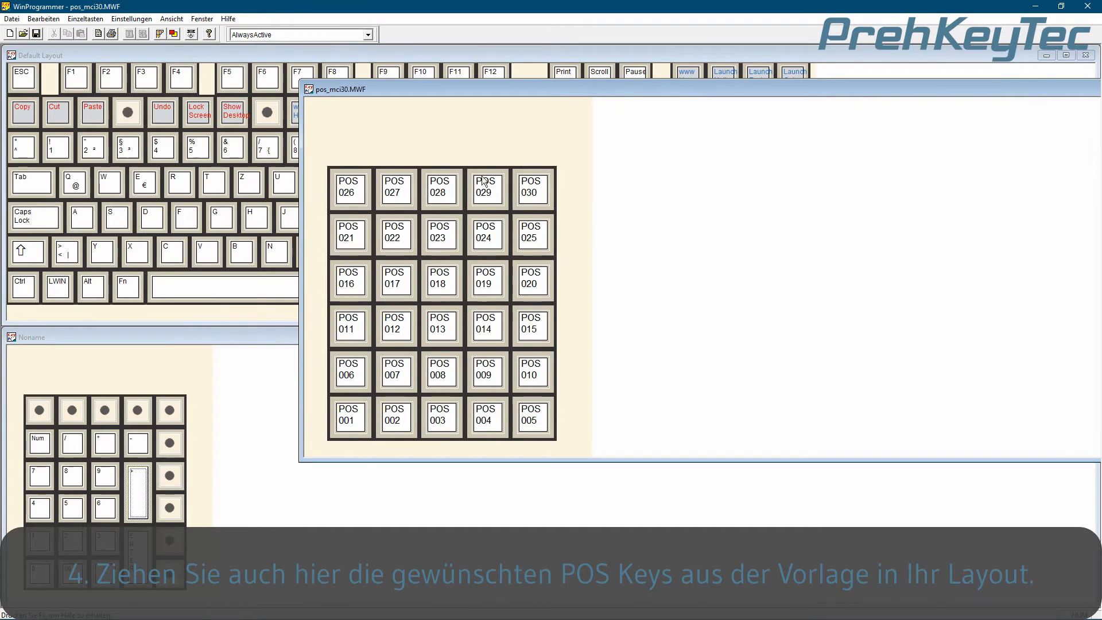
{"action": "left_click_drag", "start_coordinate": [349, 414], "coordinate": [51, 416]}
{"action": "left_click_drag", "start_coordinate": [396, 417], "coordinate": [73, 419]}
{"action": "left_click_drag", "start_coordinate": [439, 417], "coordinate": [106, 415]}
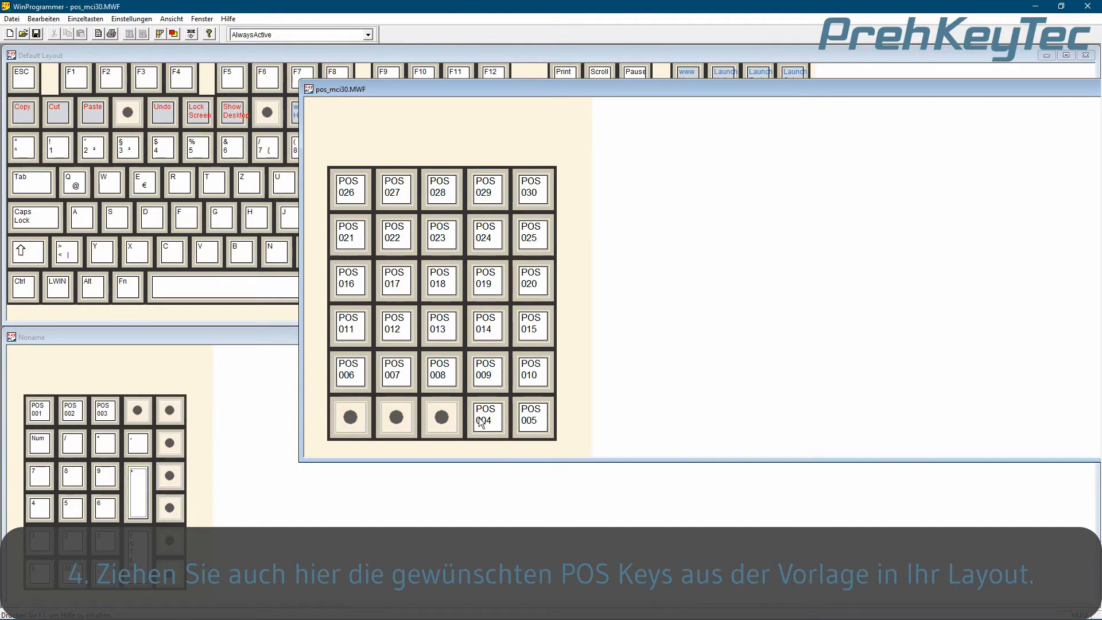
{"action": "left_click_drag", "start_coordinate": [481, 419], "coordinate": [137, 414]}
{"action": "left_click_drag", "start_coordinate": [533, 418], "coordinate": [170, 444]}
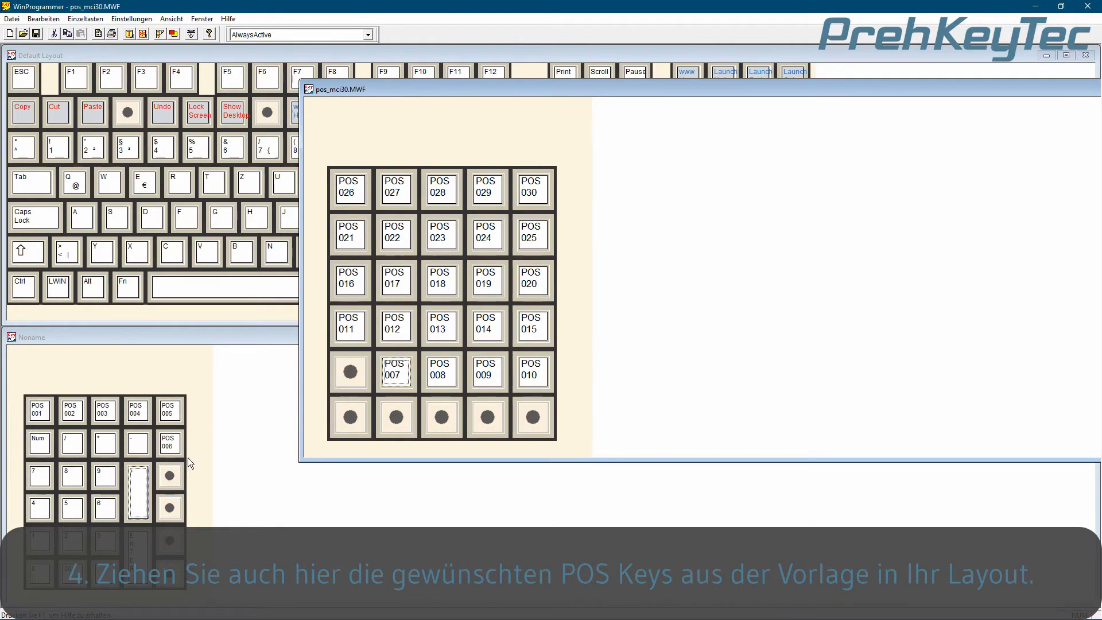
Move POS 007 to POS 010 from the template into the remaining empty positions of the new layout's fifth column
{"action": "left_click_drag", "start_coordinate": [396, 373], "coordinate": [171, 478]}
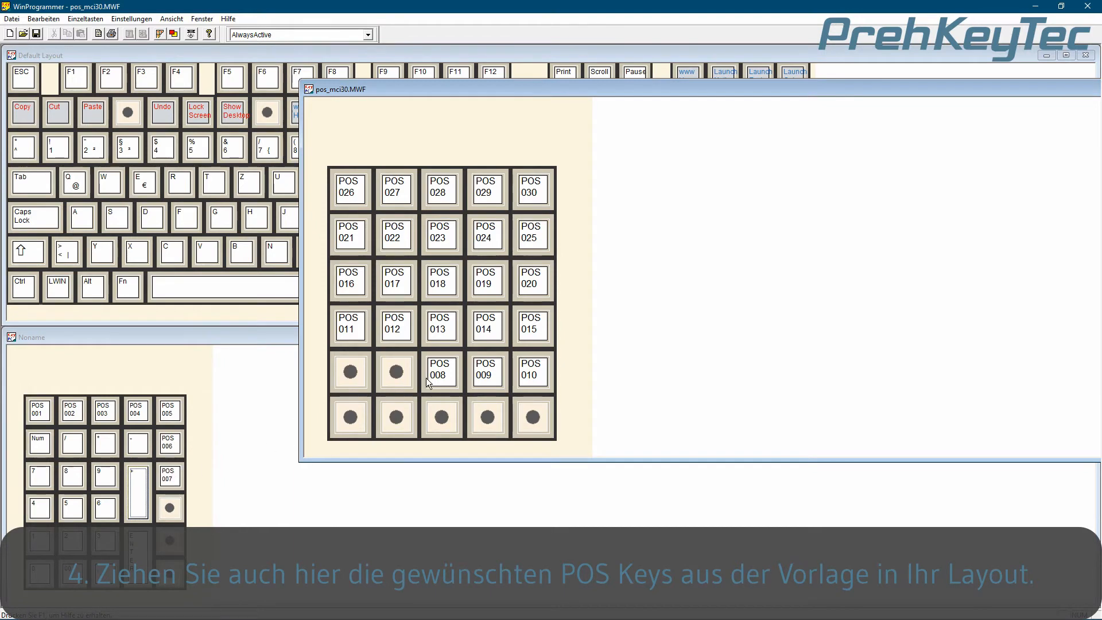
{"action": "left_click_drag", "start_coordinate": [316, 471], "coordinate": [170, 508]}
{"action": "left_click_drag", "start_coordinate": [488, 372], "coordinate": [169, 540]}
{"action": "left_click_drag", "start_coordinate": [531, 372], "coordinate": [356, 486]}
{"action": "left_click_drag", "start_coordinate": [172, 572], "coordinate": [170, 573]}
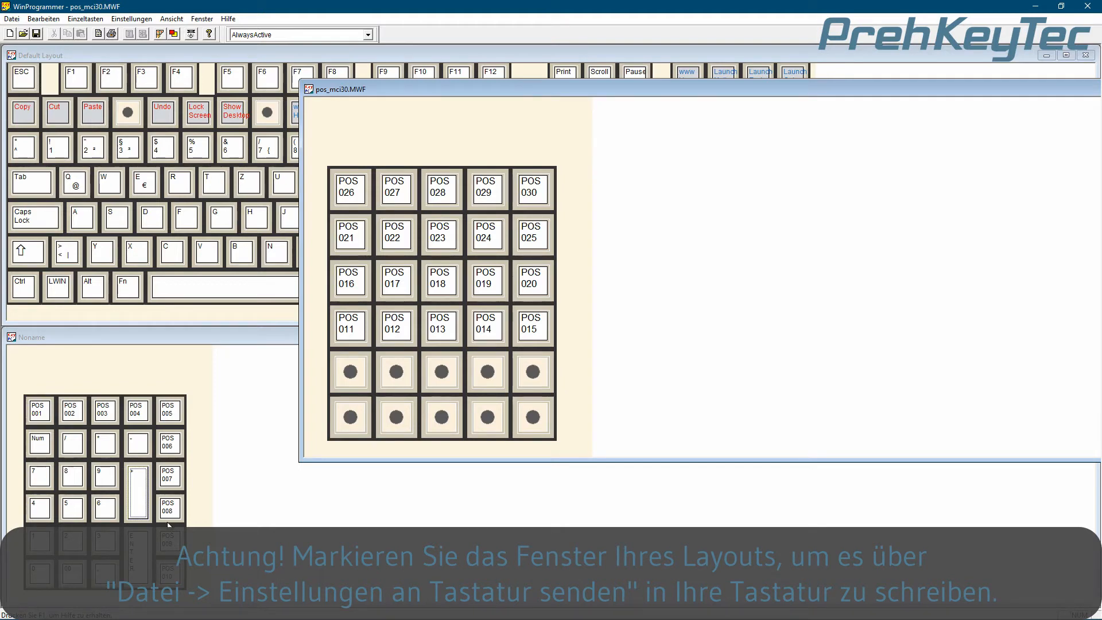
Activate the new layout's window and send its settings to the keyboard over the USB interface
{"action": "left_click", "coordinate": [225, 341]}
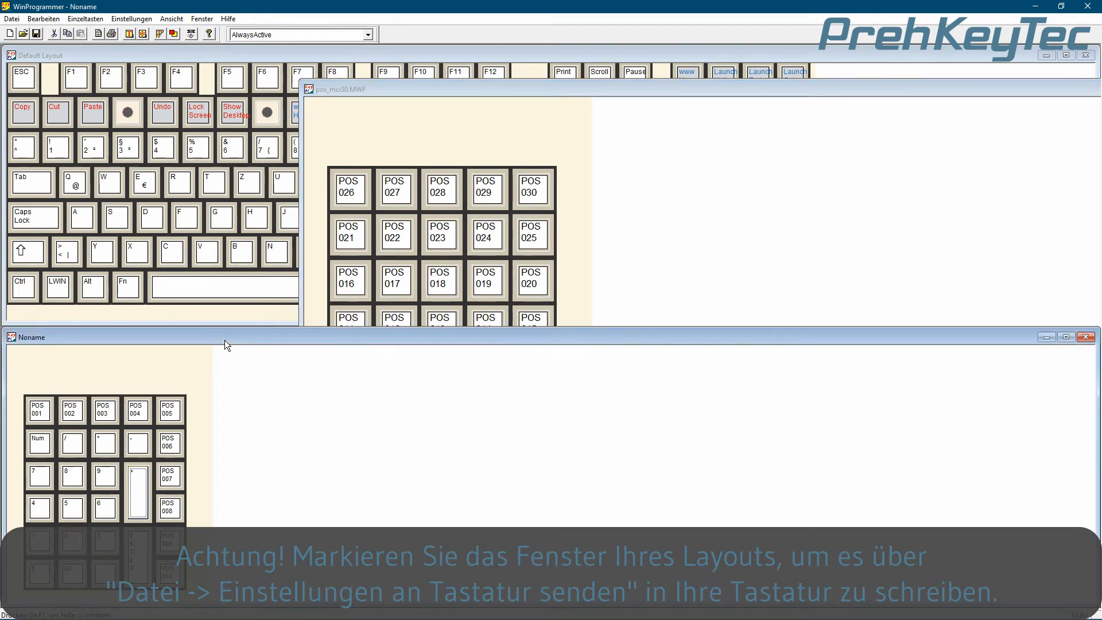
{"action": "left_click", "coordinate": [12, 19]}
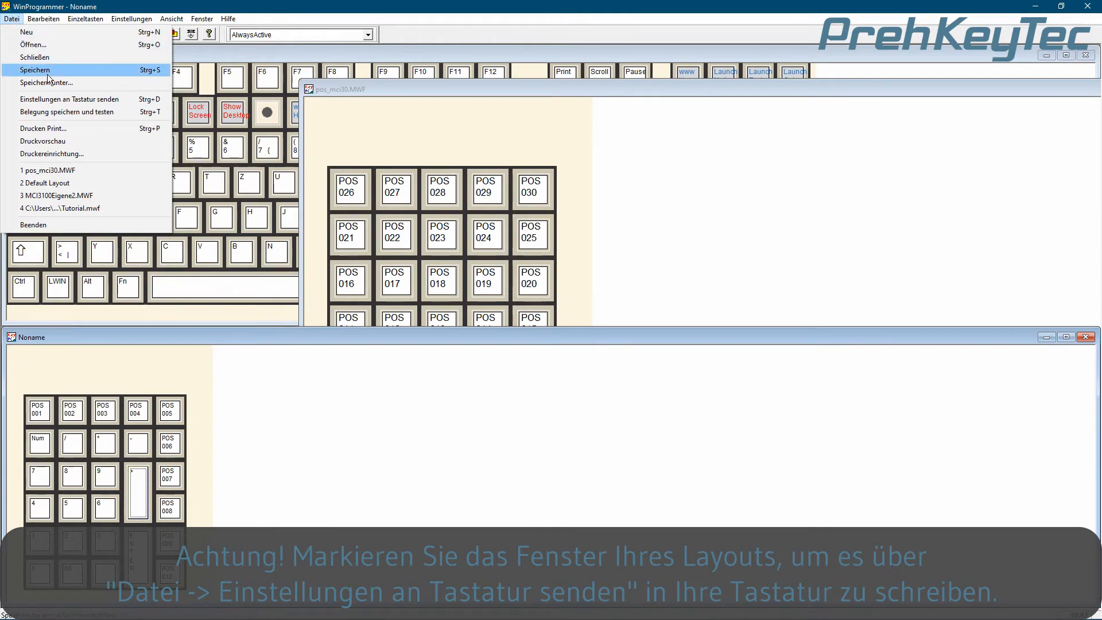
{"action": "left_click", "coordinate": [126, 100]}
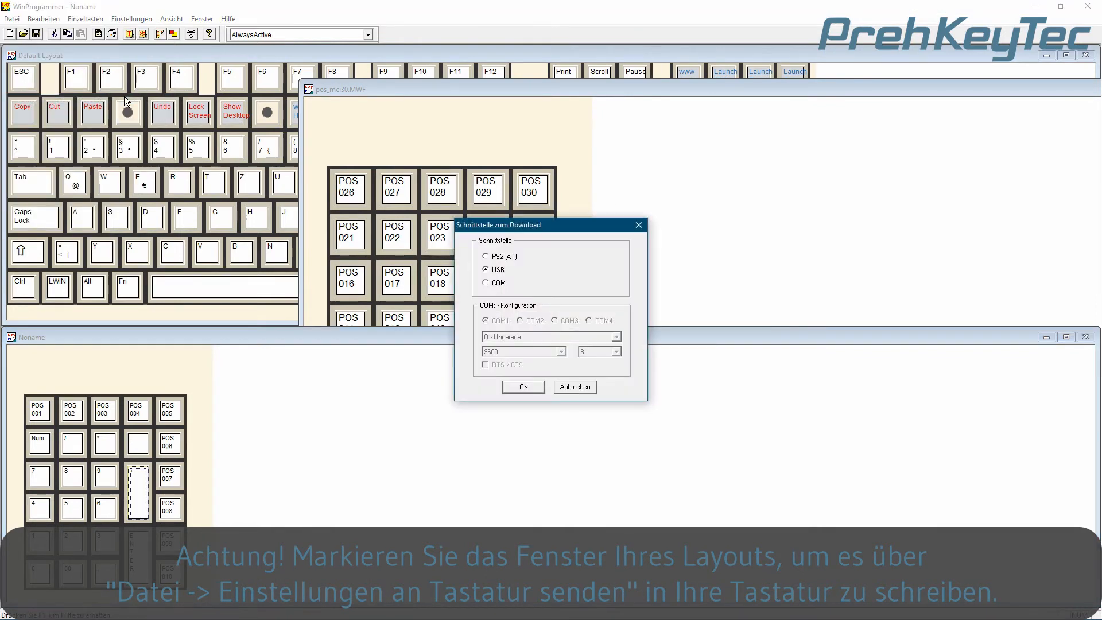
{"action": "left_click", "coordinate": [536, 387]}
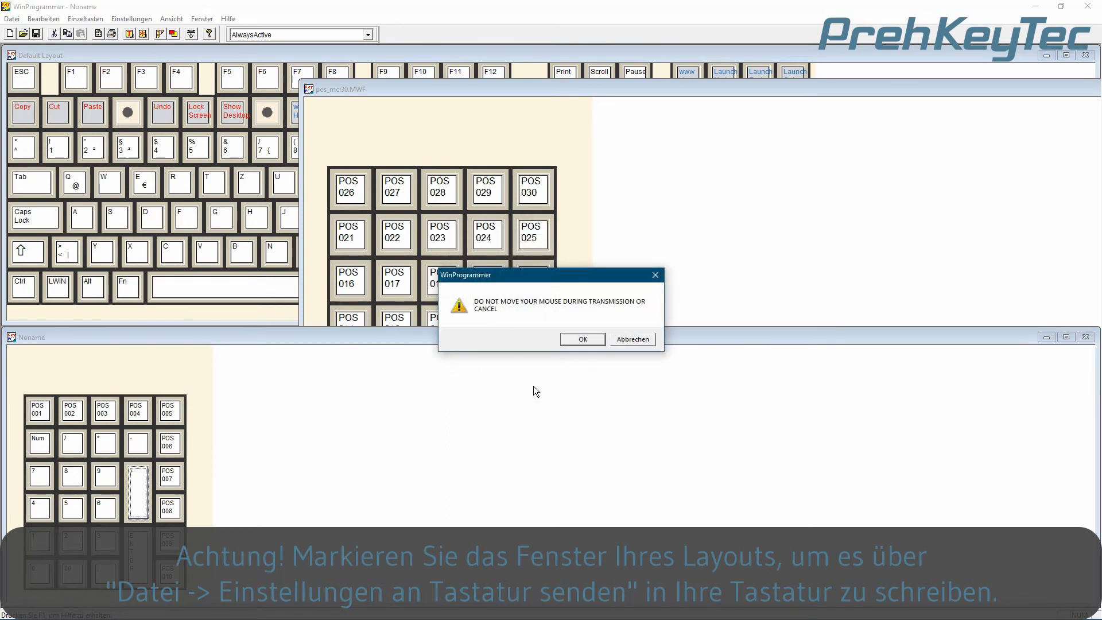
{"action": "left_click", "coordinate": [582, 342]}
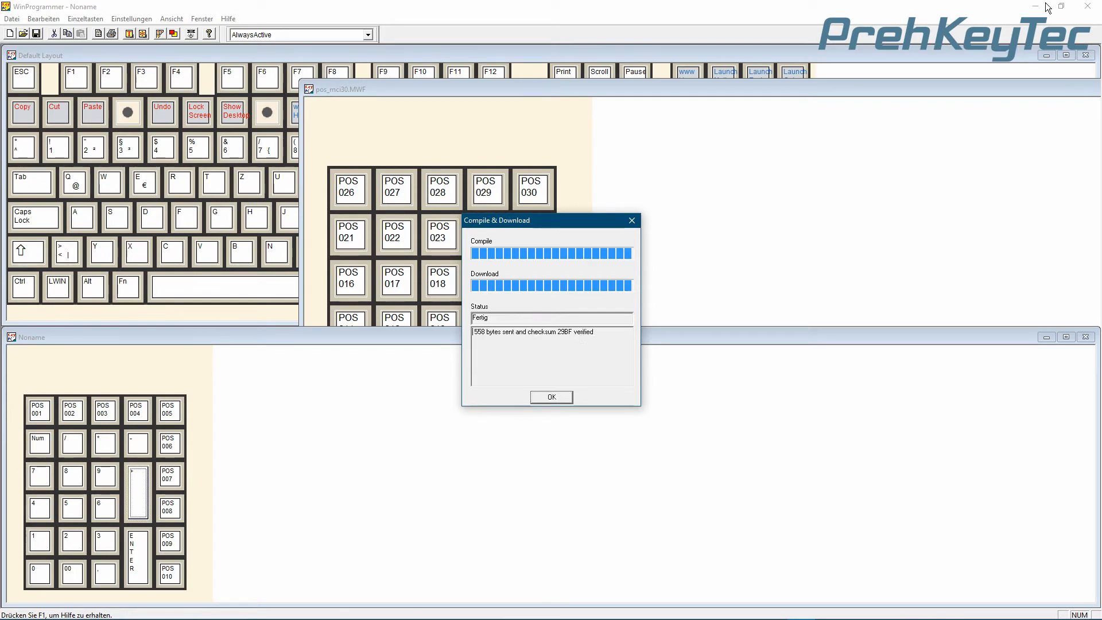
{"action": "left_click", "coordinate": [554, 397]}
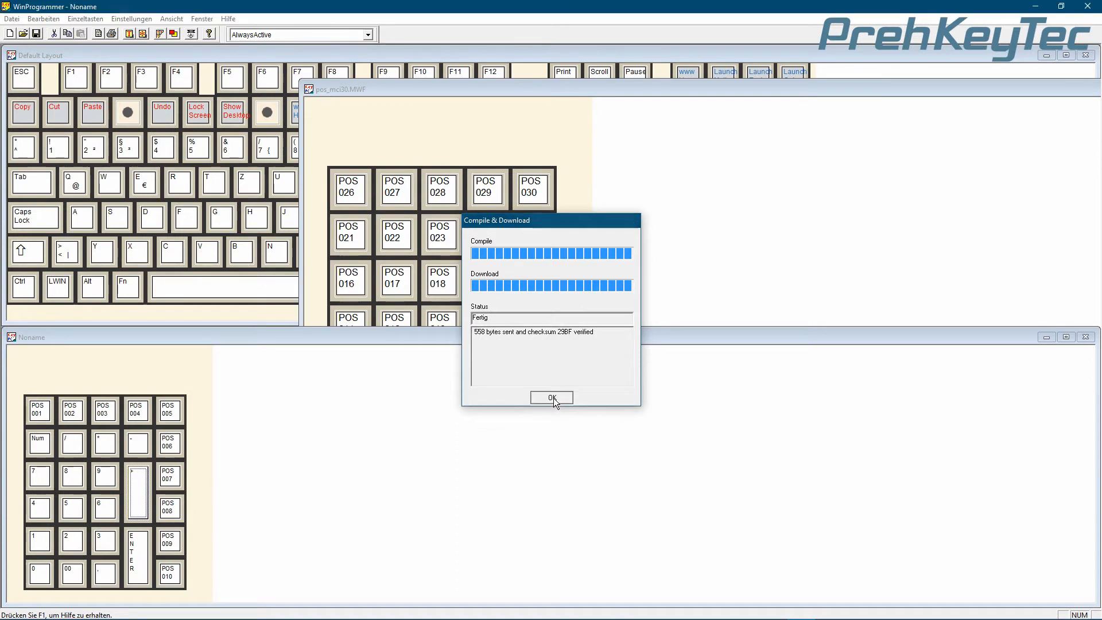
Save the finished layout in the Dokumente folder as "MCI 30 Tutorial"
{"action": "left_click", "coordinate": [12, 18]}
{"action": "left_click", "coordinate": [89, 82]}
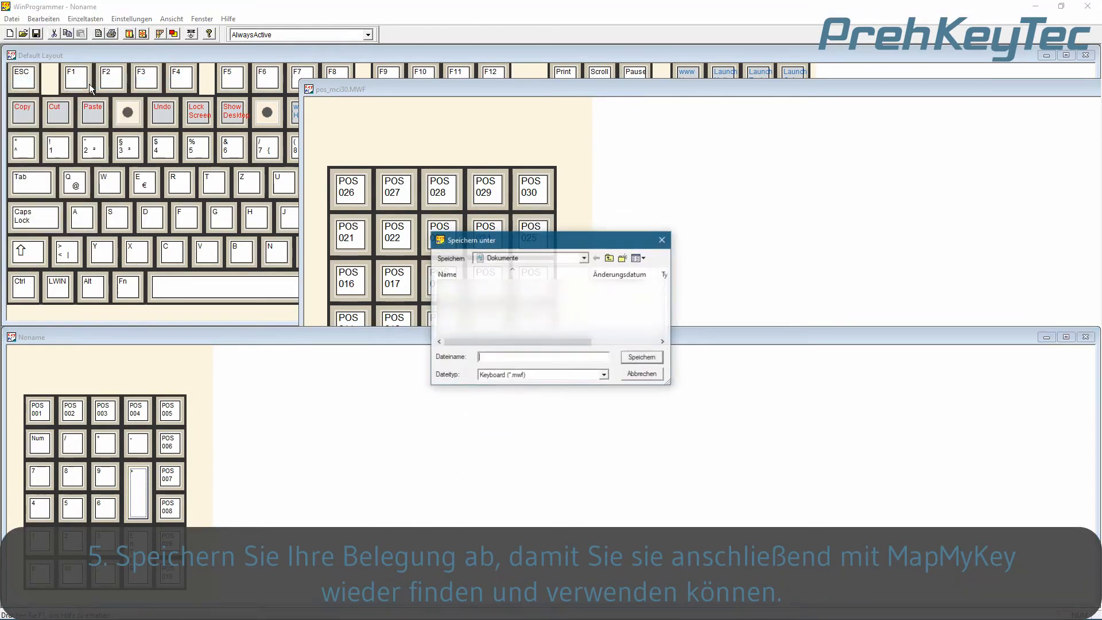
{"action": "left_click", "coordinate": [510, 361]}
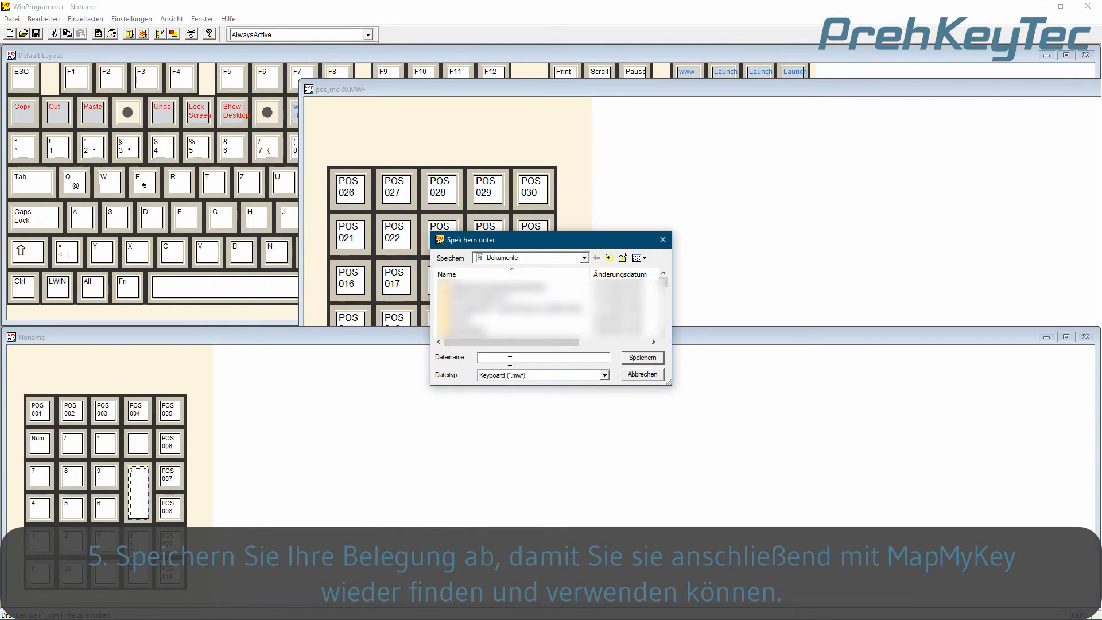
{"action": "type", "text": "MCI"}
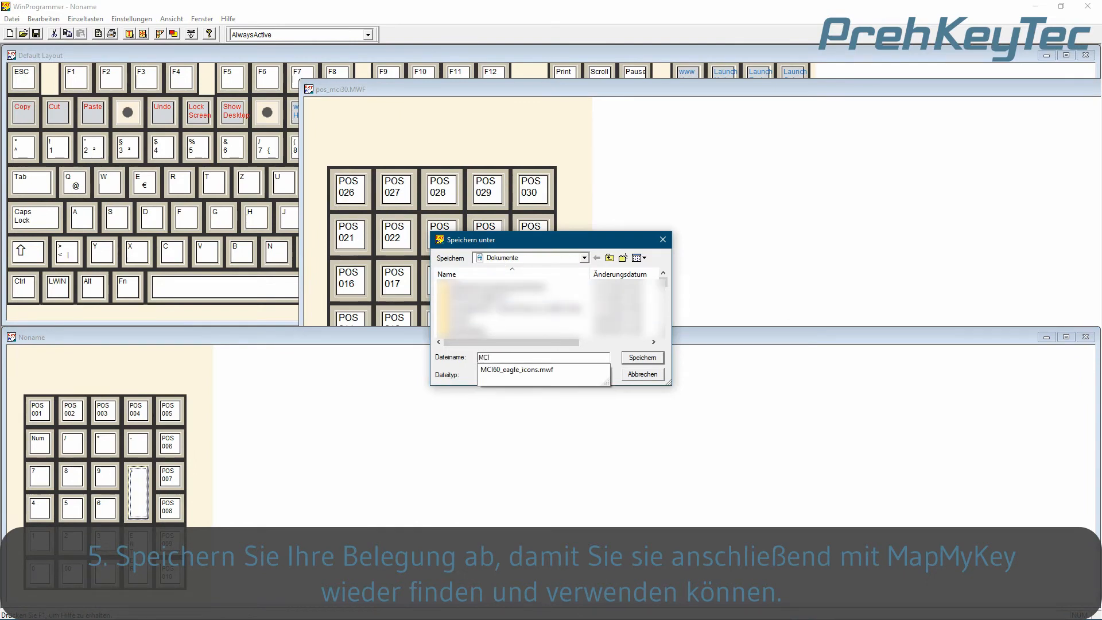
{"action": "type", "text": " 30 Tutoria"}
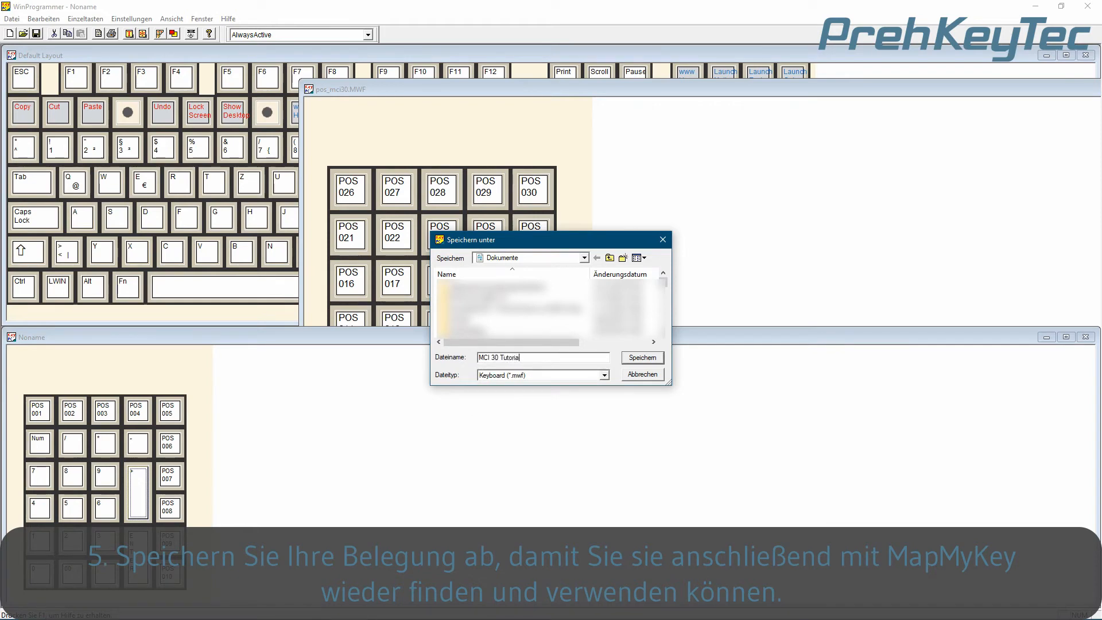
{"action": "type", "text": "l"}
{"action": "key", "text": "Return"}
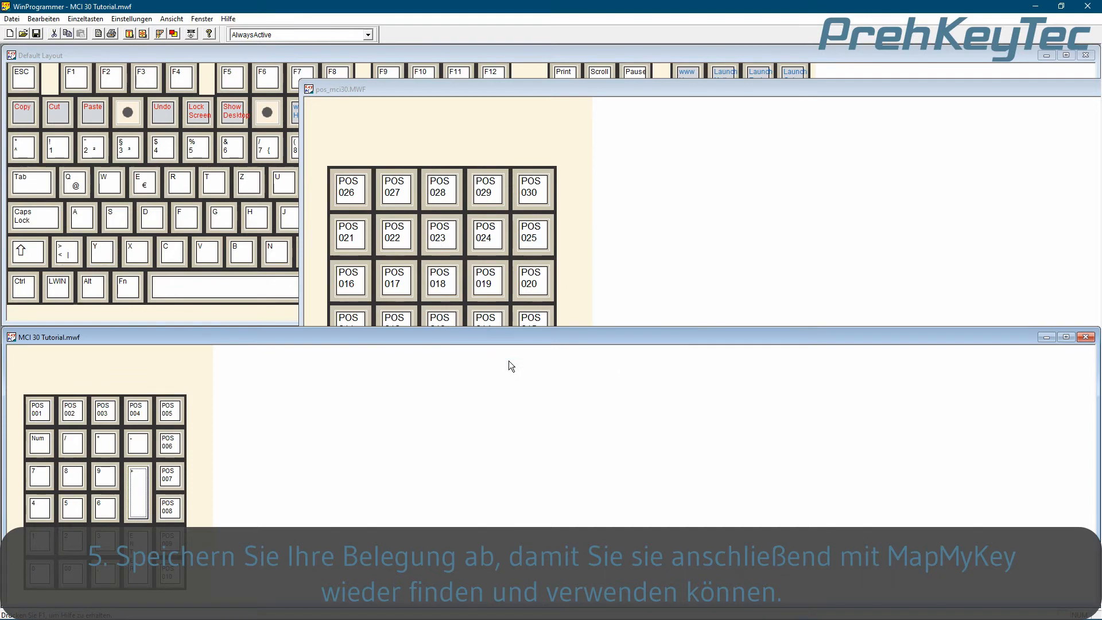
Switch to MapMyKey and change its layout to the customized template MCI 30 Tutorial.mwf from the Dokumente folder
{"action": "left_click", "coordinate": [1030, 5]}
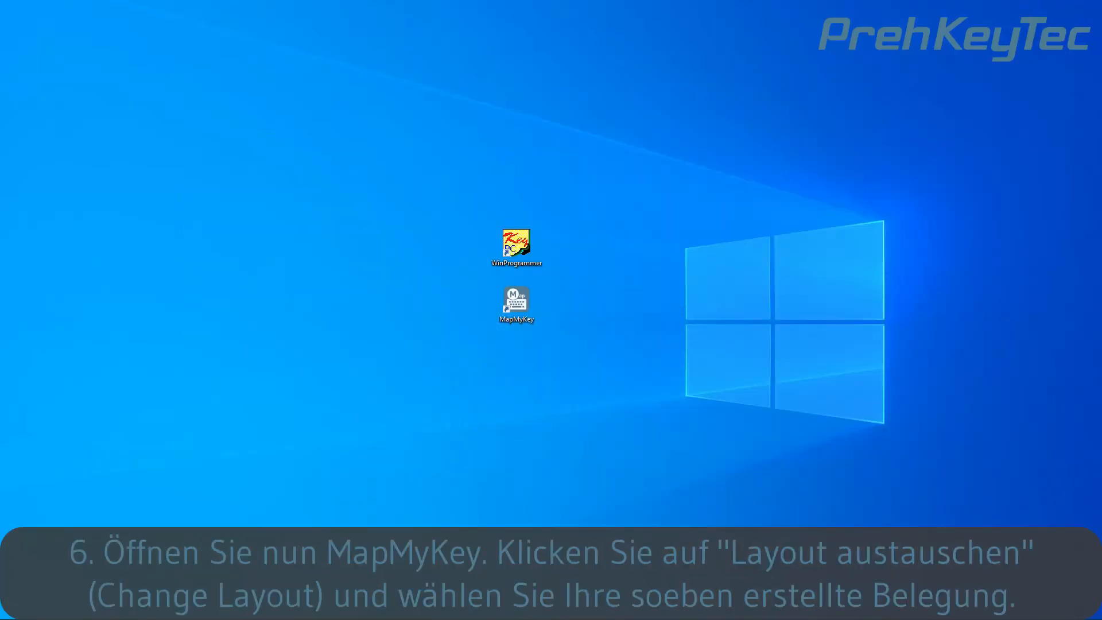
{"action": "double_click", "coordinate": [528, 301]}
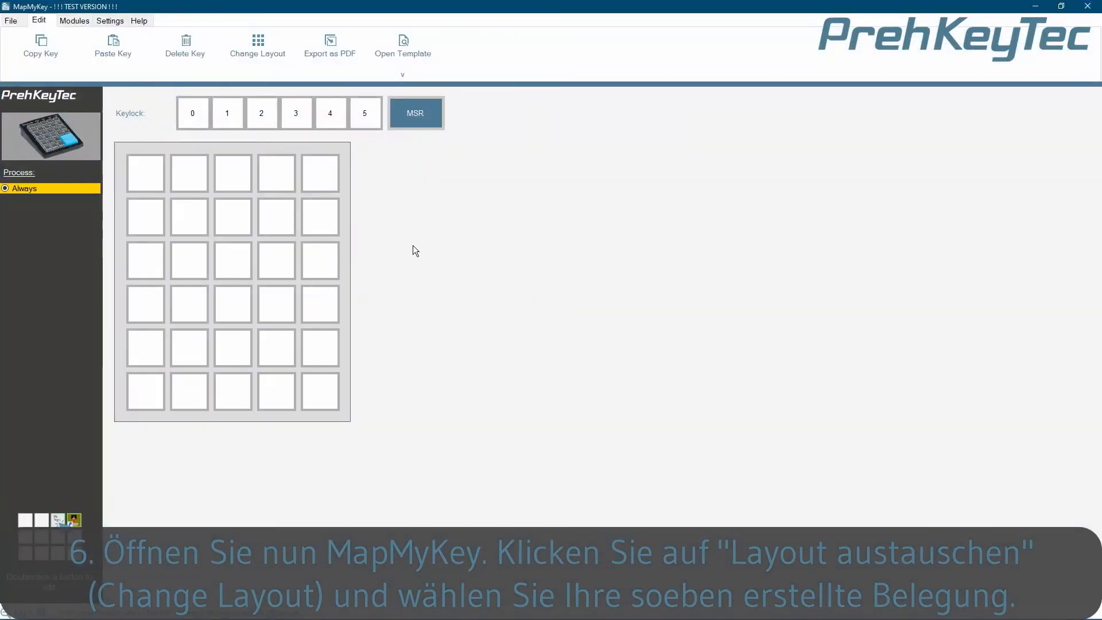
{"action": "left_click", "coordinate": [260, 69]}
{"action": "left_click", "coordinate": [566, 353]}
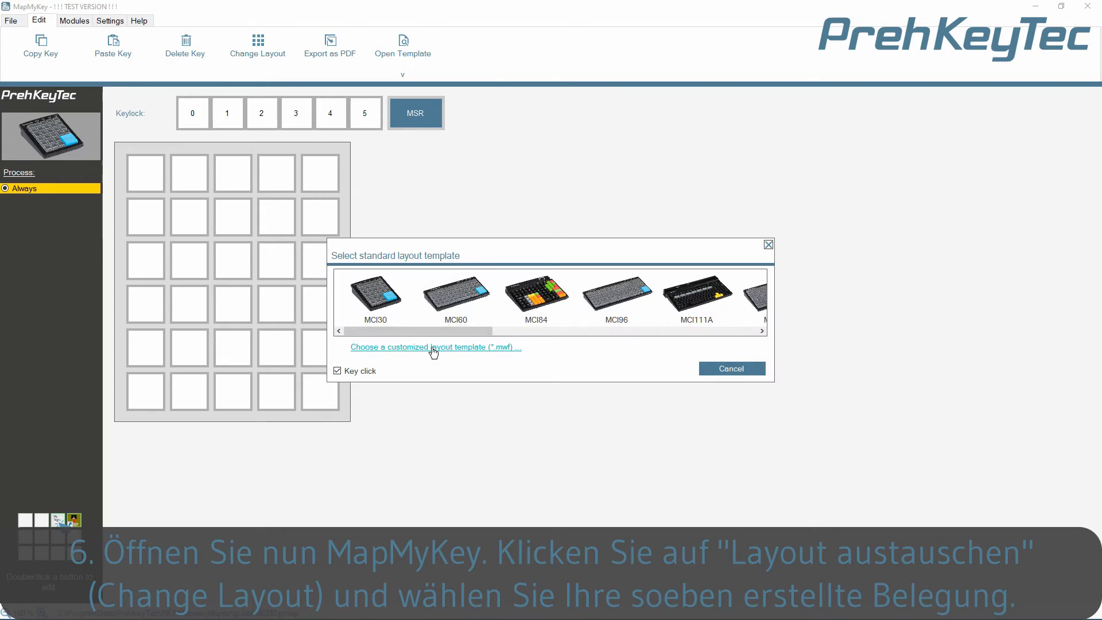
{"action": "left_click", "coordinate": [434, 350]}
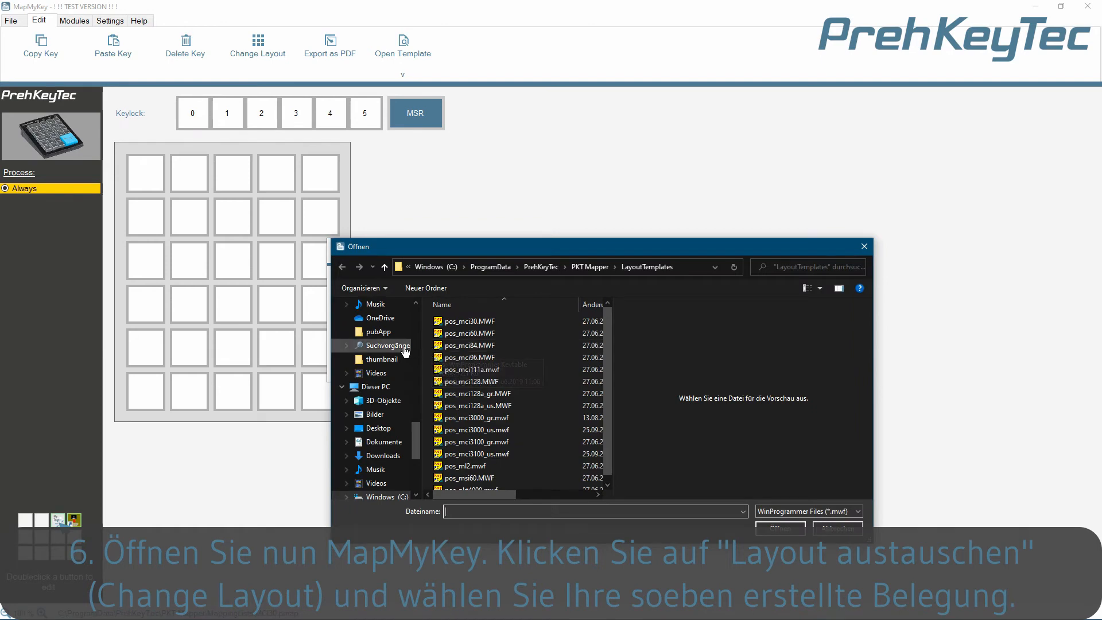
{"action": "left_click", "coordinate": [383, 442]}
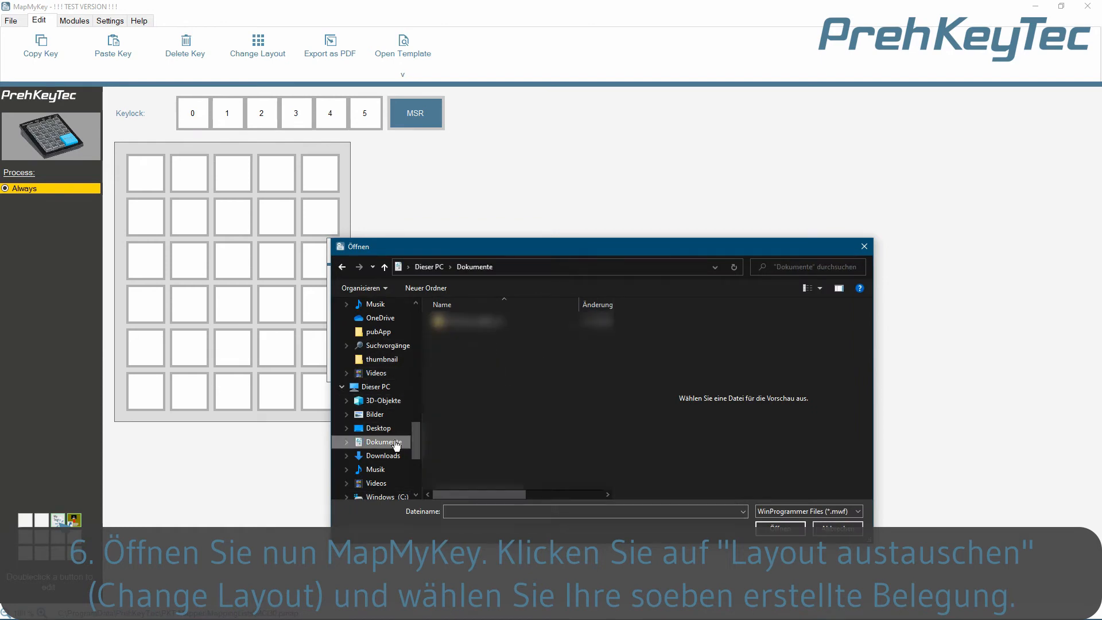
{"action": "scroll", "coordinate": [481, 418], "scroll_direction": "down", "scroll_amount": 10}
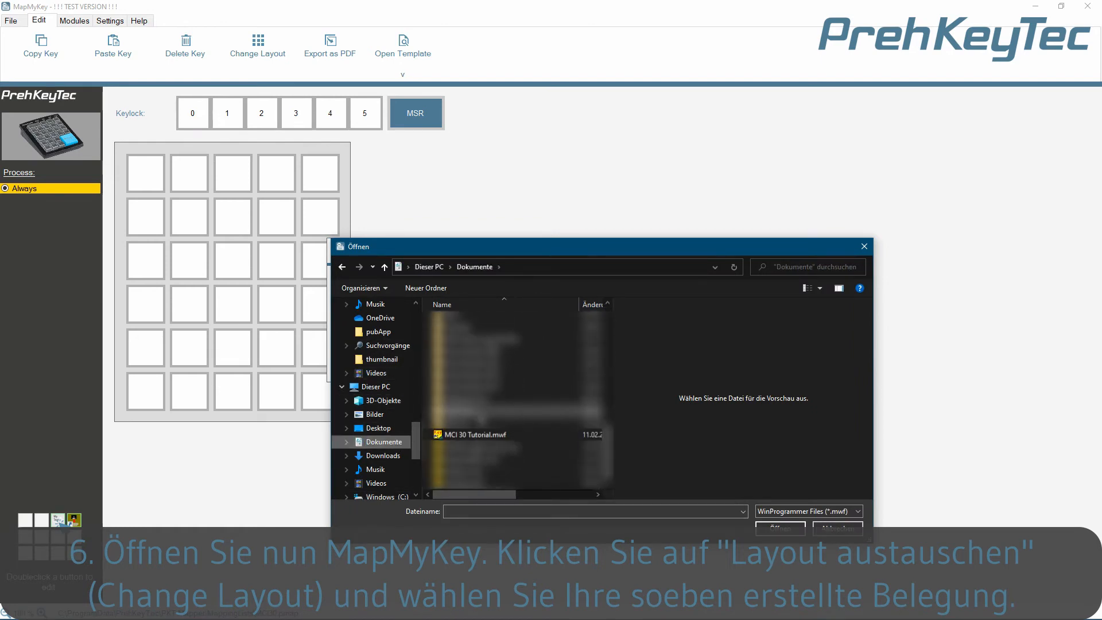
{"action": "left_click", "coordinate": [498, 435]}
{"action": "double_click", "coordinate": [500, 436]}
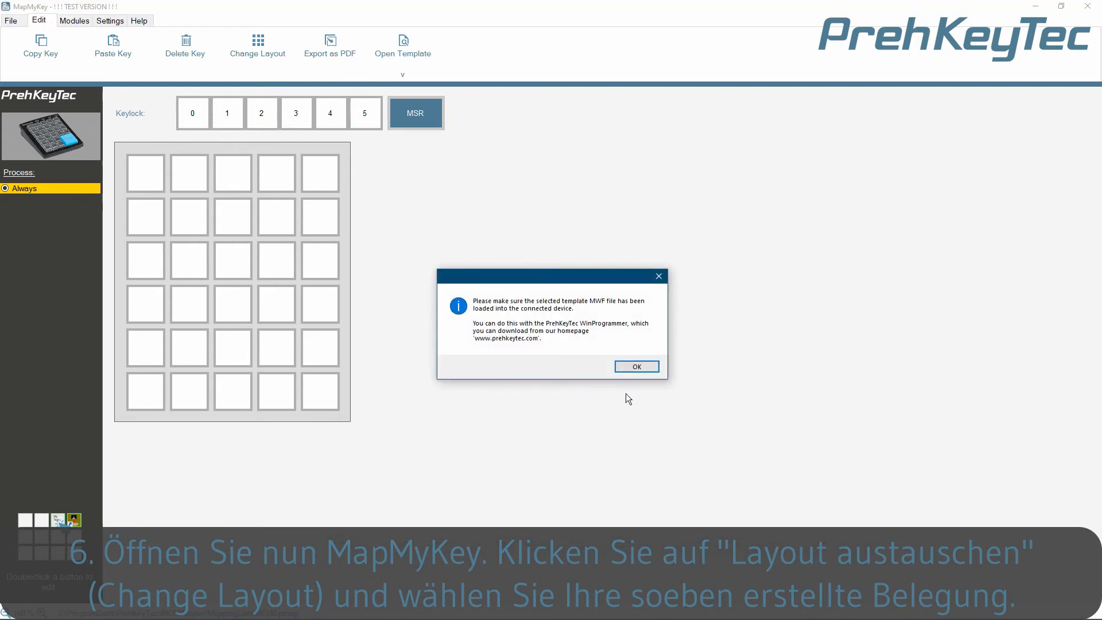
{"action": "left_click", "coordinate": [637, 368]}
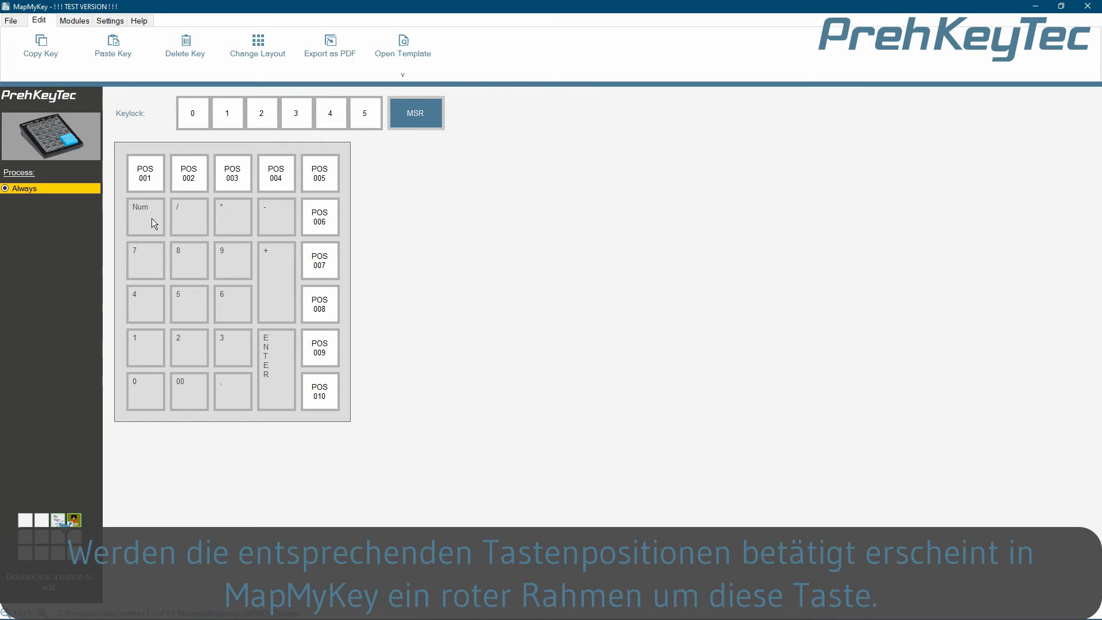
{"action": "key", "text": "Up"}
{"action": "key", "text": "Up"}
{"action": "key", "text": "Up"}
{"action": "key", "text": "Up"}
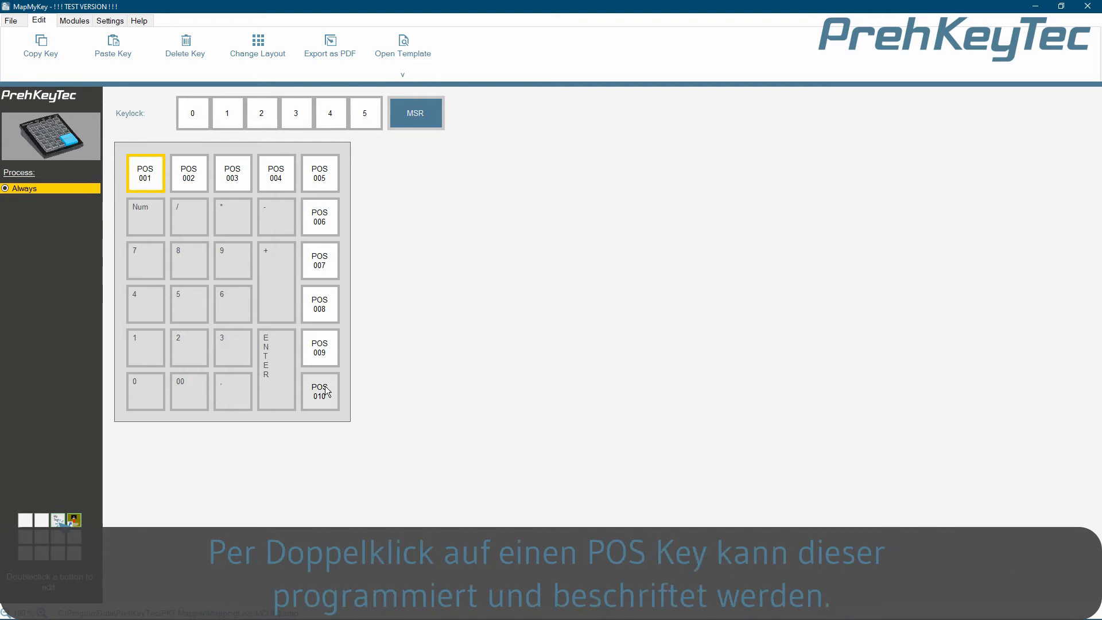
Set up POS 010 to run always, label it "Test" and make it output the text "Hallo Welt"
{"action": "double_click", "coordinate": [325, 392]}
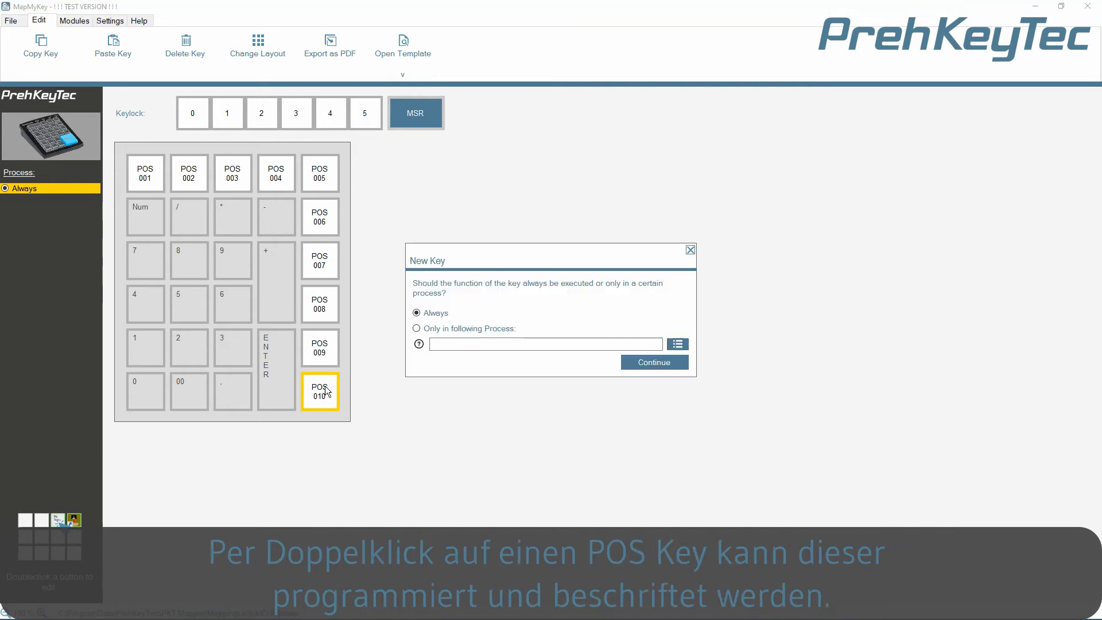
{"action": "left_click", "coordinate": [635, 367]}
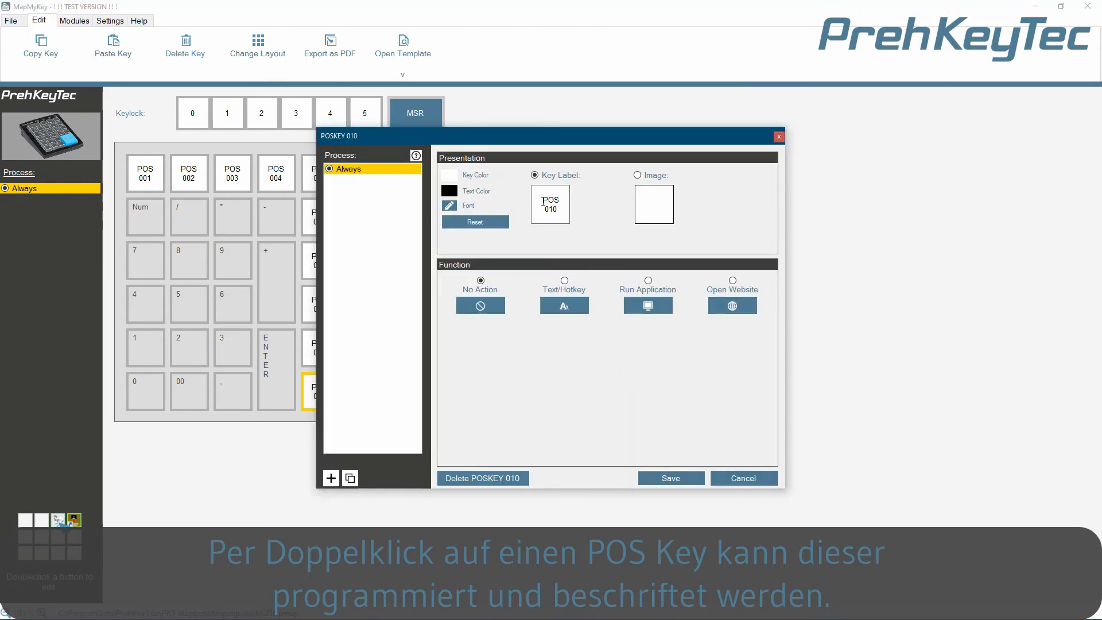
{"action": "left_click_drag", "start_coordinate": [543, 201], "coordinate": [562, 221]}
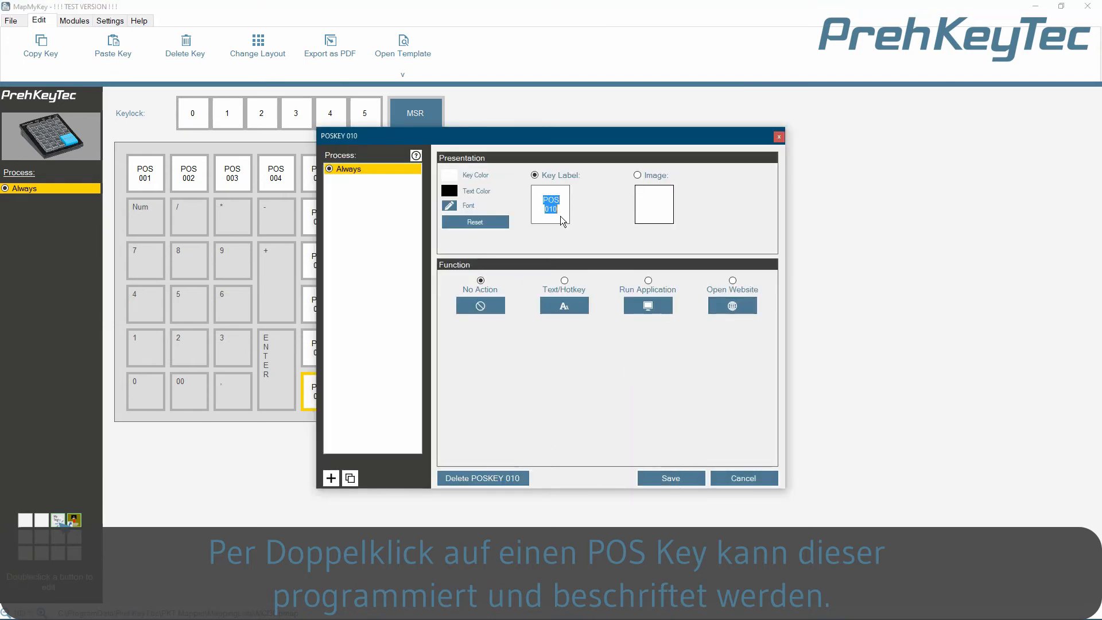
{"action": "type", "text": "Test"}
{"action": "left_click", "coordinate": [563, 309]}
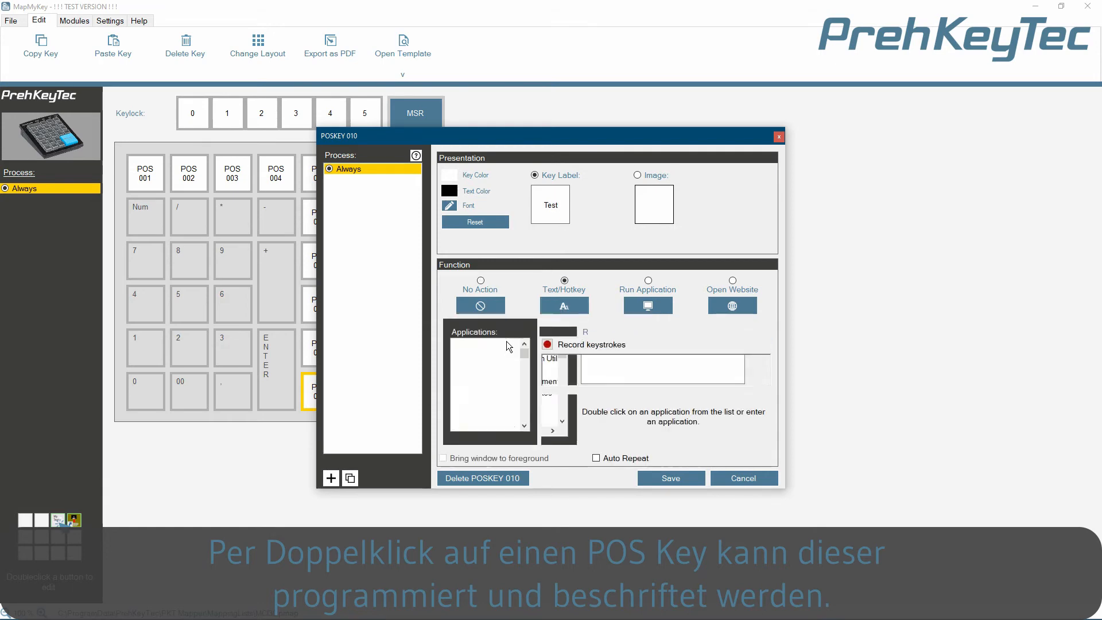
{"action": "left_click", "coordinate": [612, 371]}
{"action": "type", "text": "Hallo "}
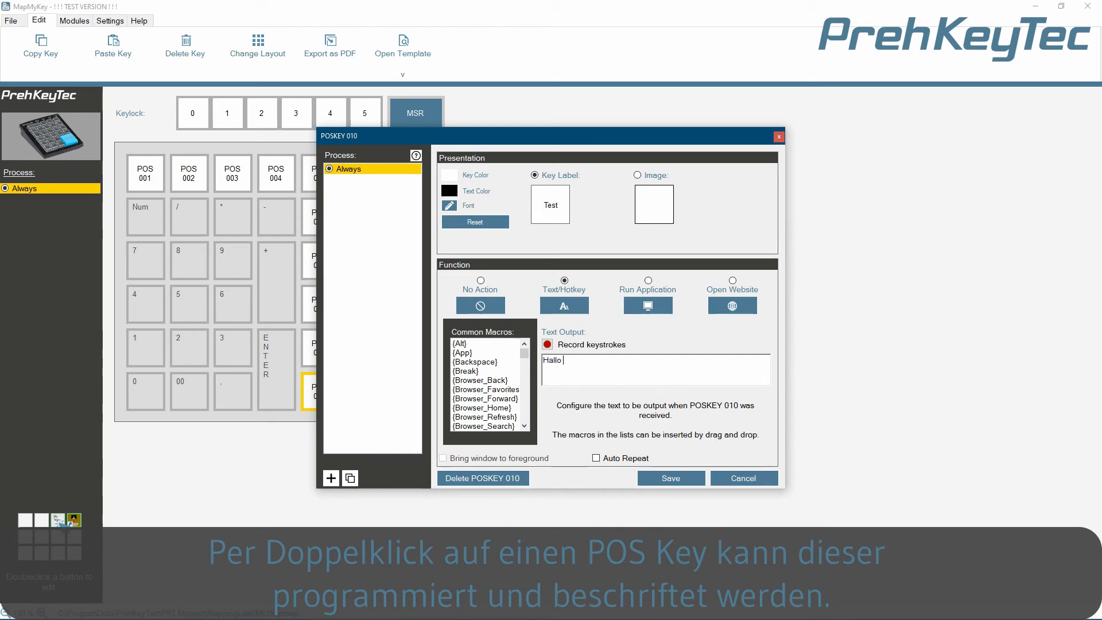
{"action": "type", "text": "Welt"}
Change the label of POS 010 to "Hallo Welt" and save the key
{"action": "double_click", "coordinate": [551, 205]}
{"action": "type", "text": "Hallo Welt"}
{"action": "left_click", "coordinate": [669, 481]}
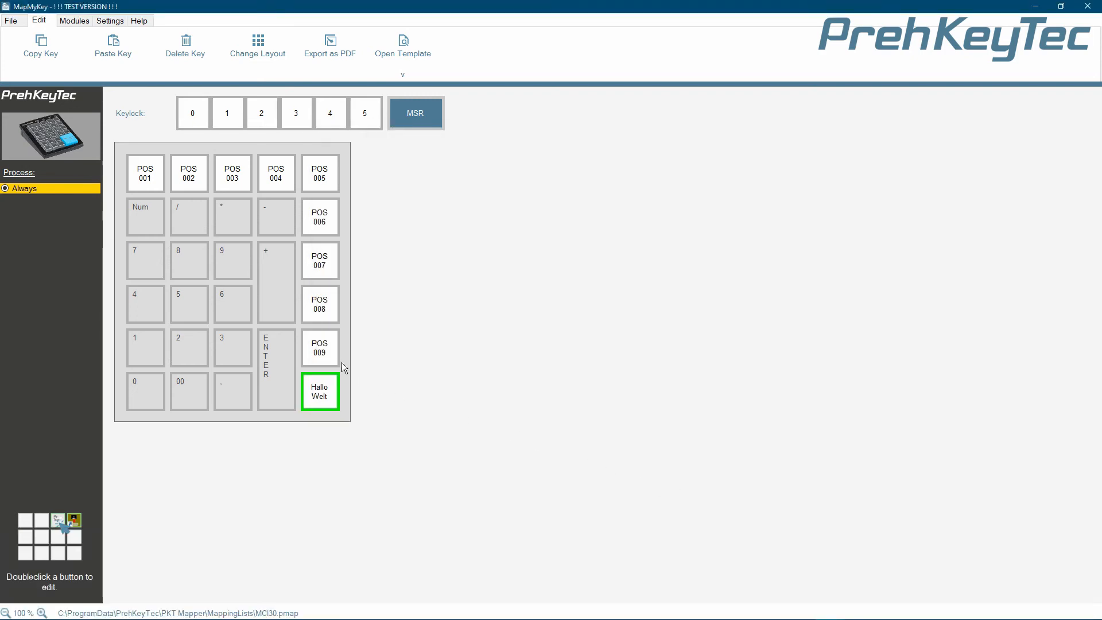
Program POS 009 to always run Wordpad, show the application's image on the key and save it
{"action": "double_click", "coordinate": [331, 357]}
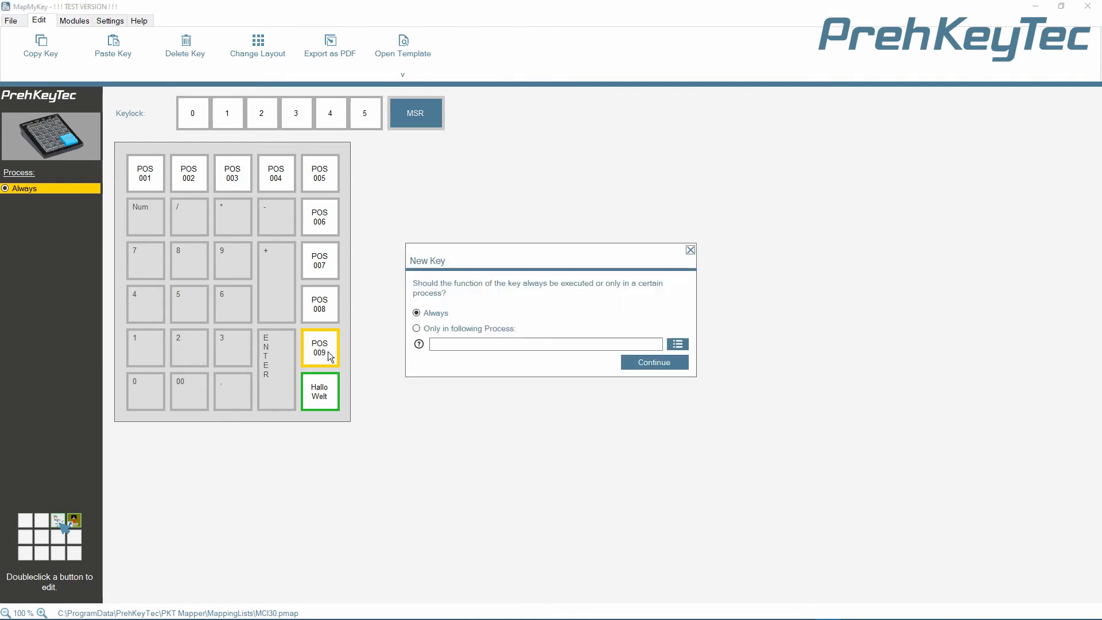
{"action": "left_click", "coordinate": [636, 358]}
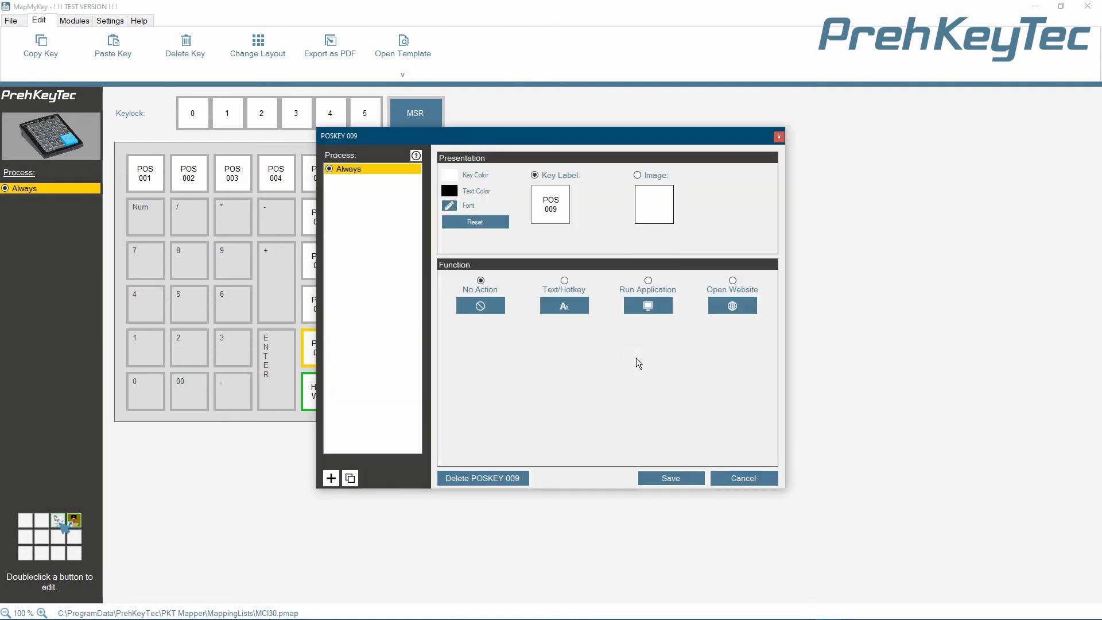
{"action": "left_click", "coordinate": [646, 308]}
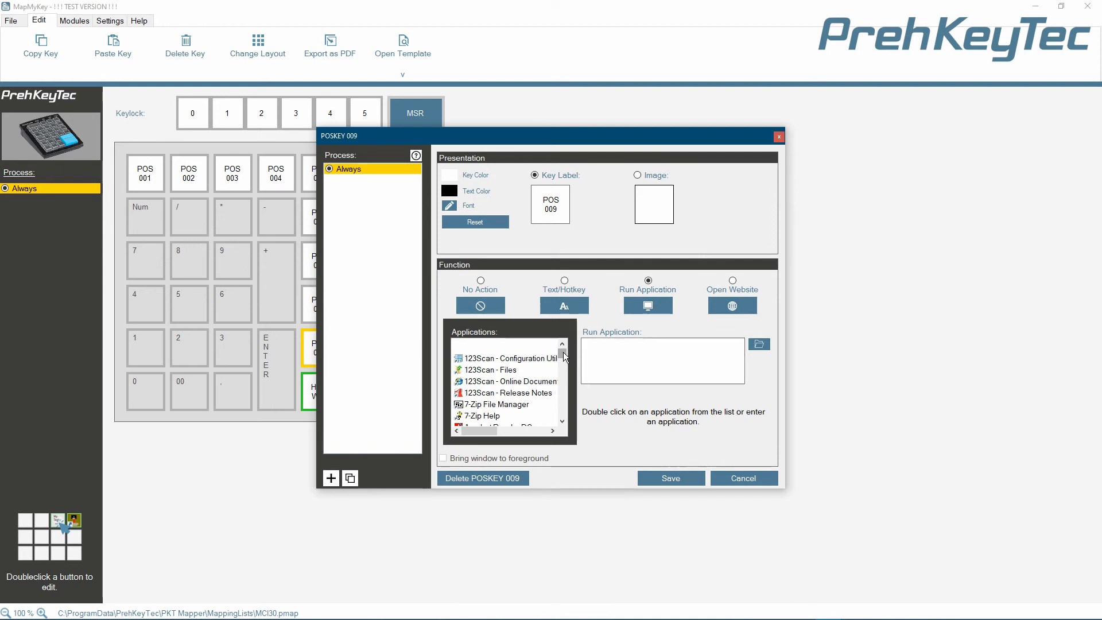
{"action": "left_click_drag", "start_coordinate": [564, 355], "coordinate": [563, 424]}
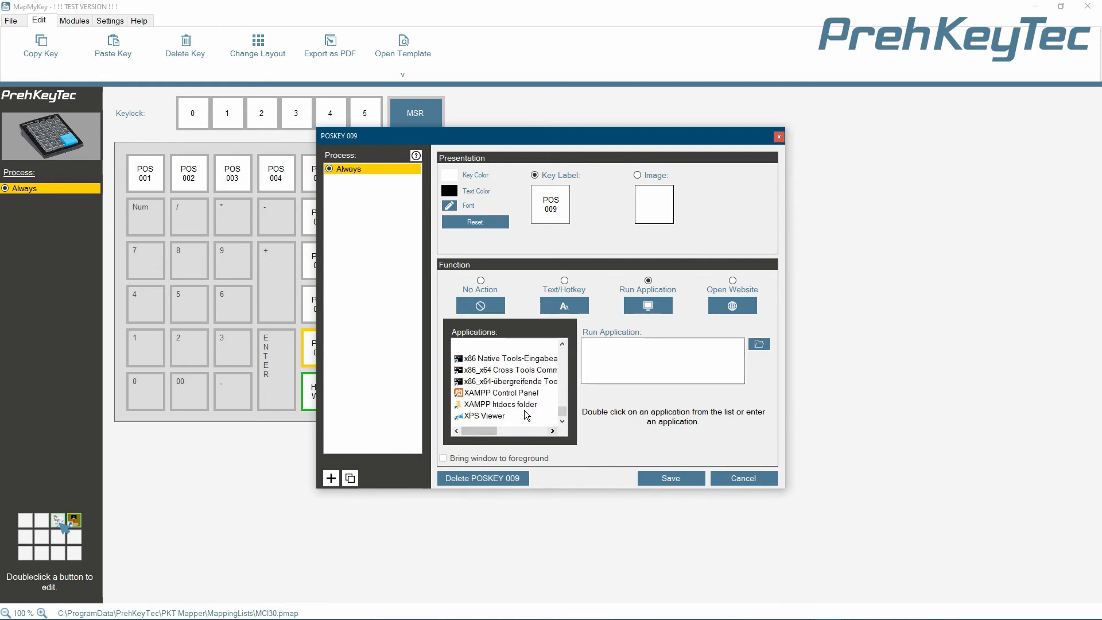
{"action": "scroll", "coordinate": [523, 410], "scroll_direction": "up", "scroll_amount": 3}
{"action": "scroll", "coordinate": [523, 410], "scroll_direction": "up", "scroll_amount": 1}
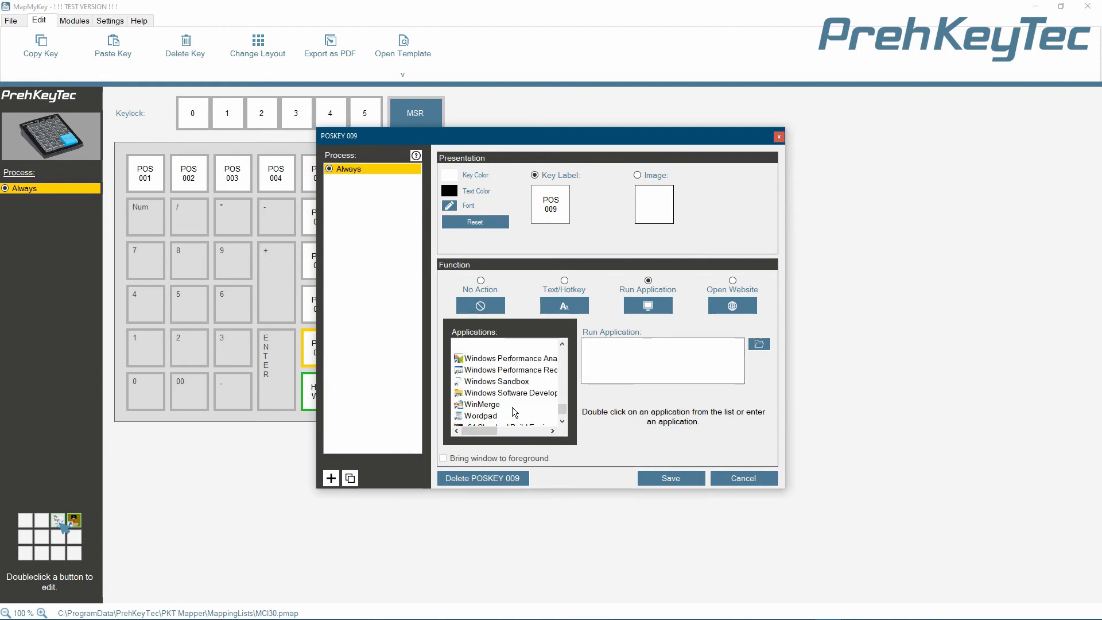
{"action": "left_click", "coordinate": [497, 416]}
{"action": "double_click", "coordinate": [497, 416]}
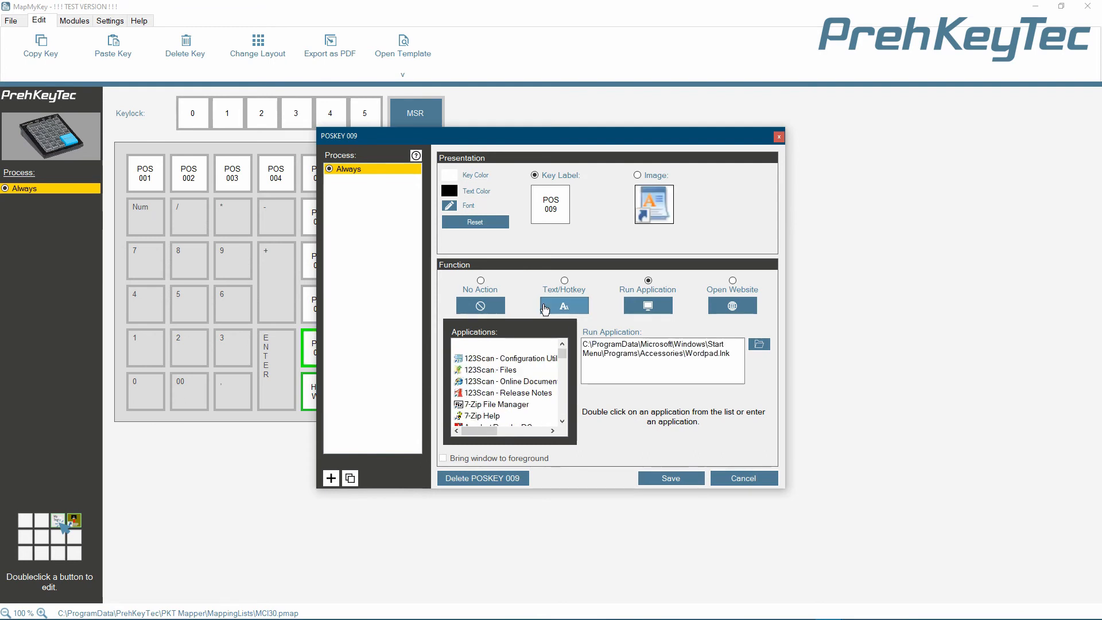
{"action": "left_click", "coordinate": [639, 176]}
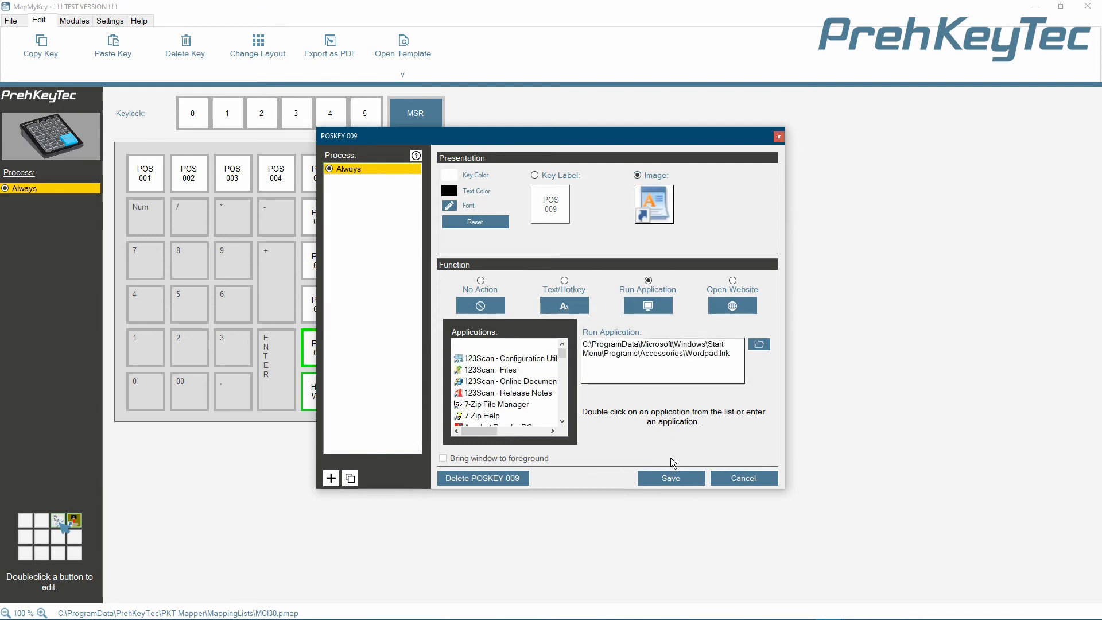
{"action": "left_click", "coordinate": [671, 479]}
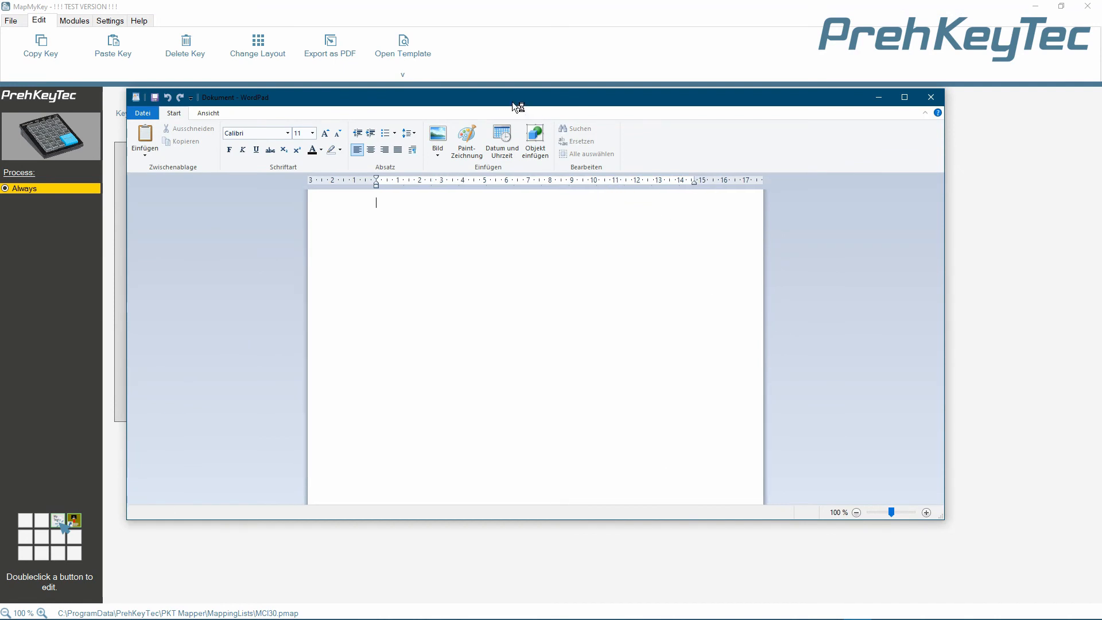
Move the WordPad window off the key layout and test the keys by entering "Hallo Welt" and 123456789 in the document
{"action": "left_click_drag", "start_coordinate": [512, 96], "coordinate": [736, 105]}
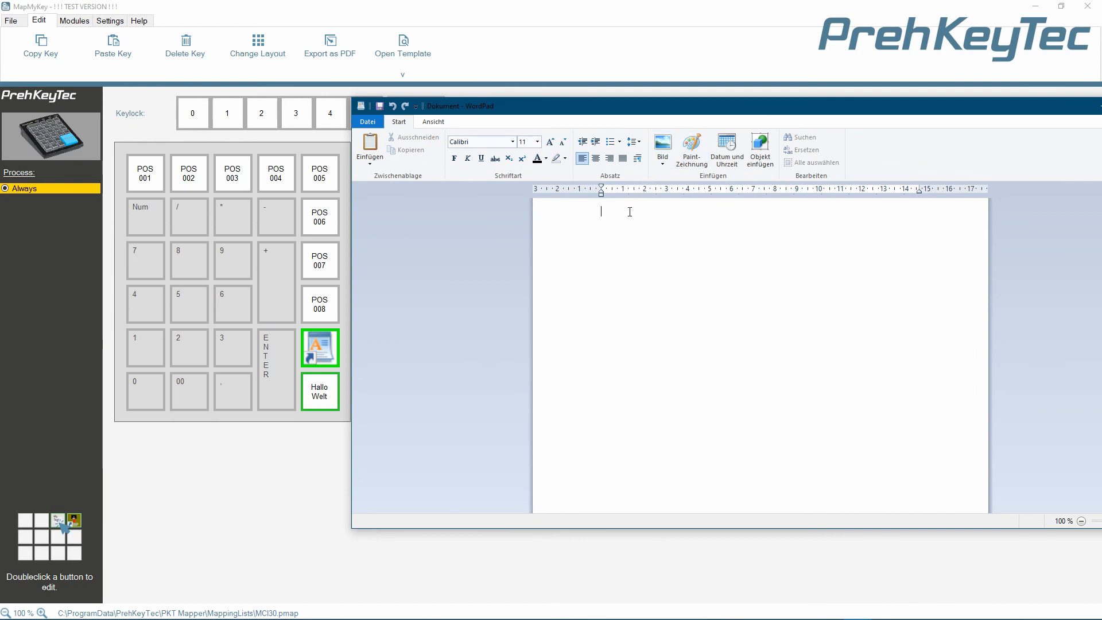
{"action": "type", "text": "Hallo Welt"}
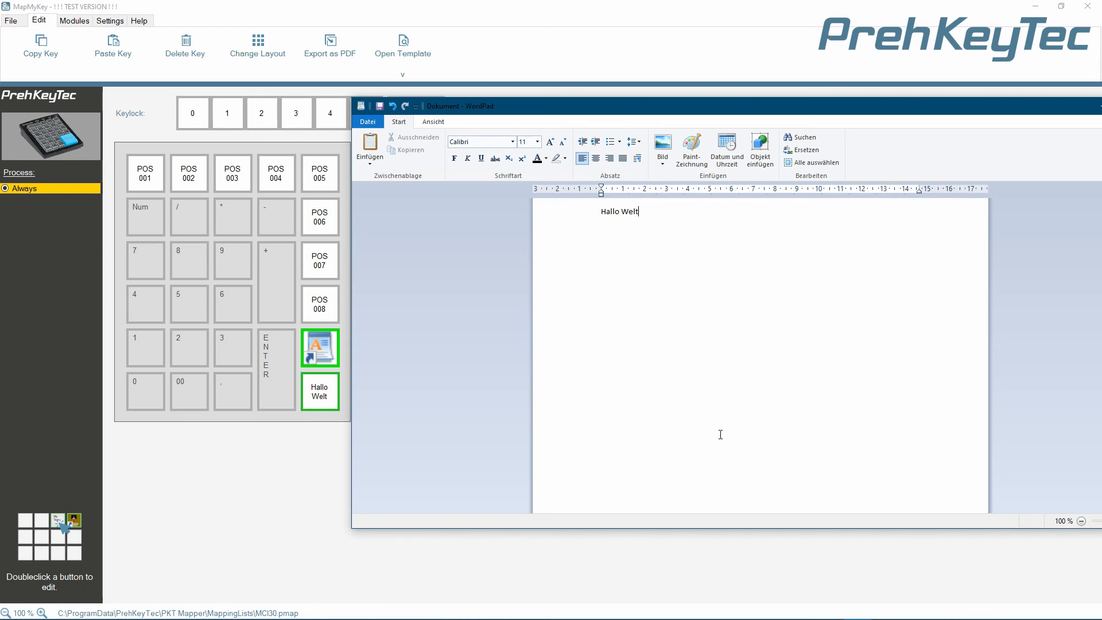
{"action": "type", "text": "123456789"}
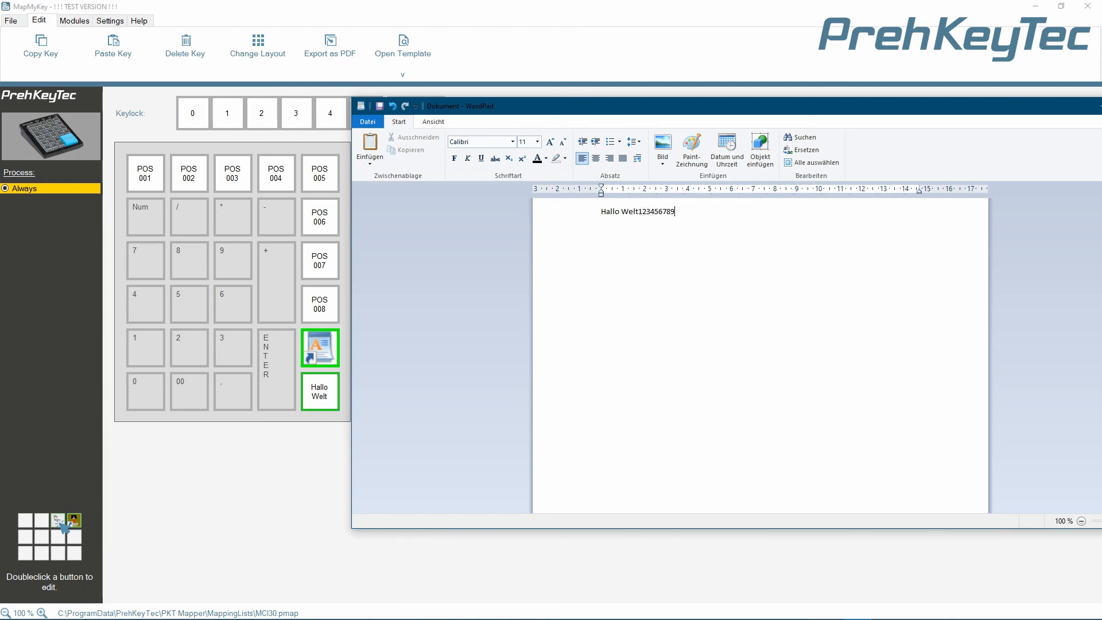